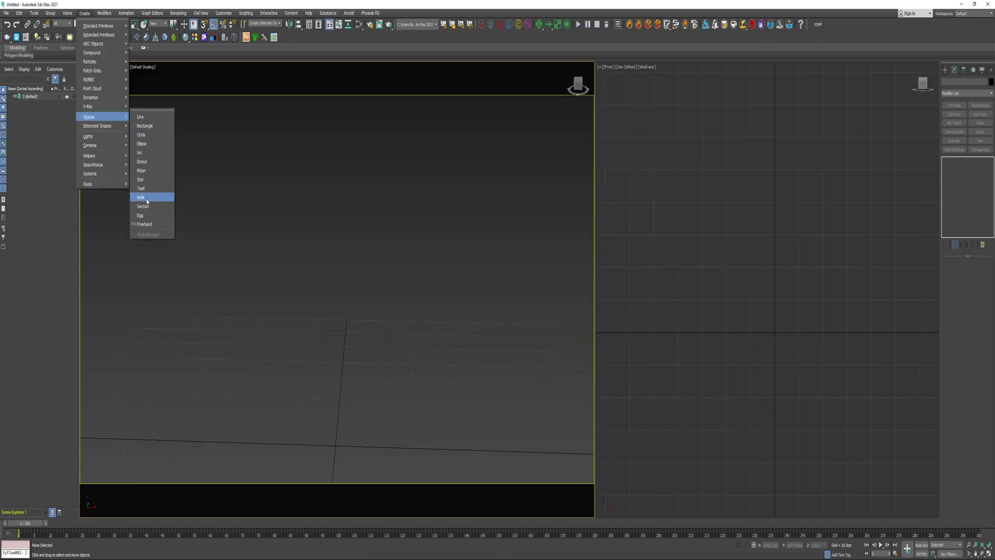
Create a helix spline centred on the grid origin, about 32 cm high
{"action": "left_click", "coordinate": [147, 199]}
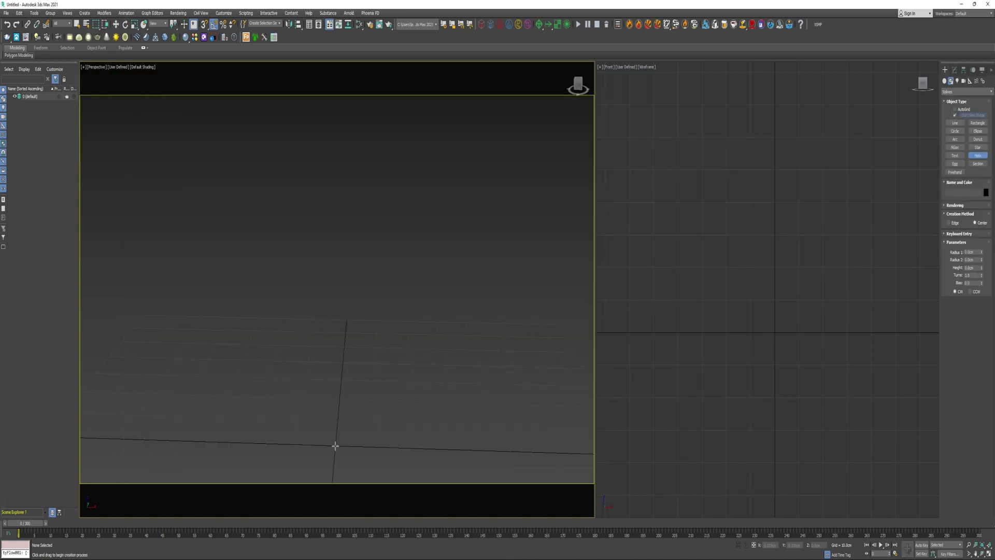
{"action": "left_click_drag", "start_coordinate": [334, 445], "coordinate": [333, 422]}
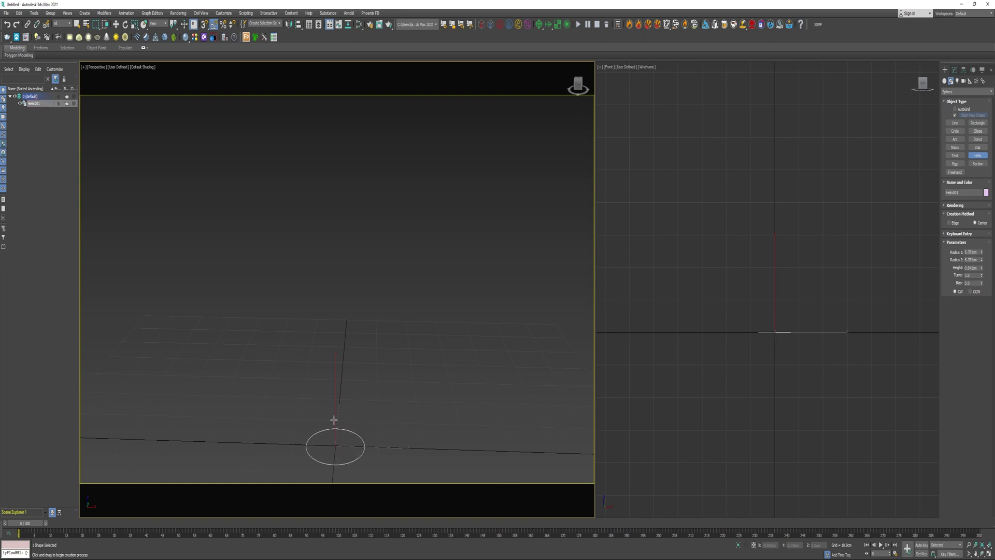
{"action": "left_click", "coordinate": [334, 253]}
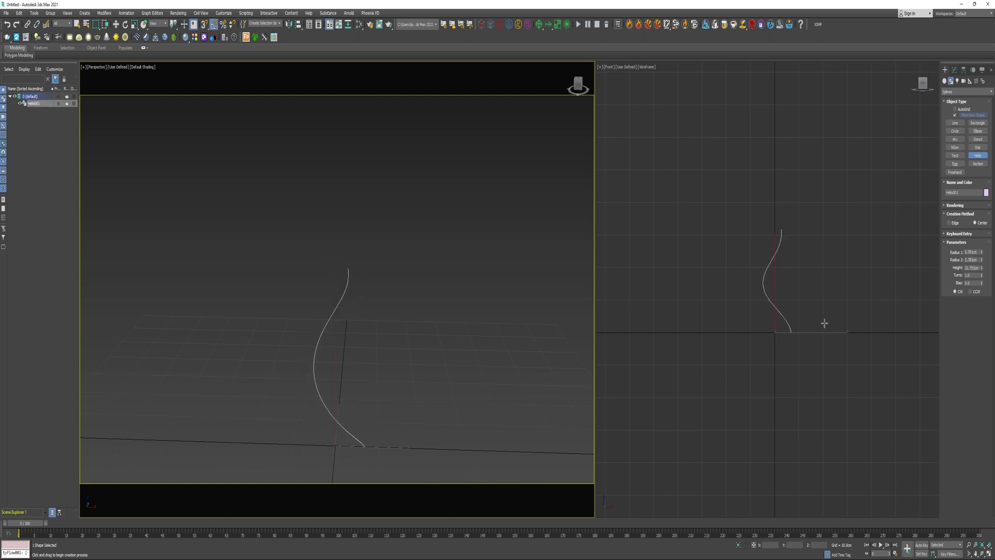
Set both helix radii to 7 cm with 3.5 turns, and raise the helix about 21 cm above the ground
{"action": "left_click_drag", "start_coordinate": [980, 252], "coordinate": [950, 257]}
{"action": "type", "text": "7"}
{"action": "key", "text": "Tab"}
{"action": "type", "text": "7"}
{"action": "key", "text": "Tab"}
{"action": "key", "text": "Tab"}
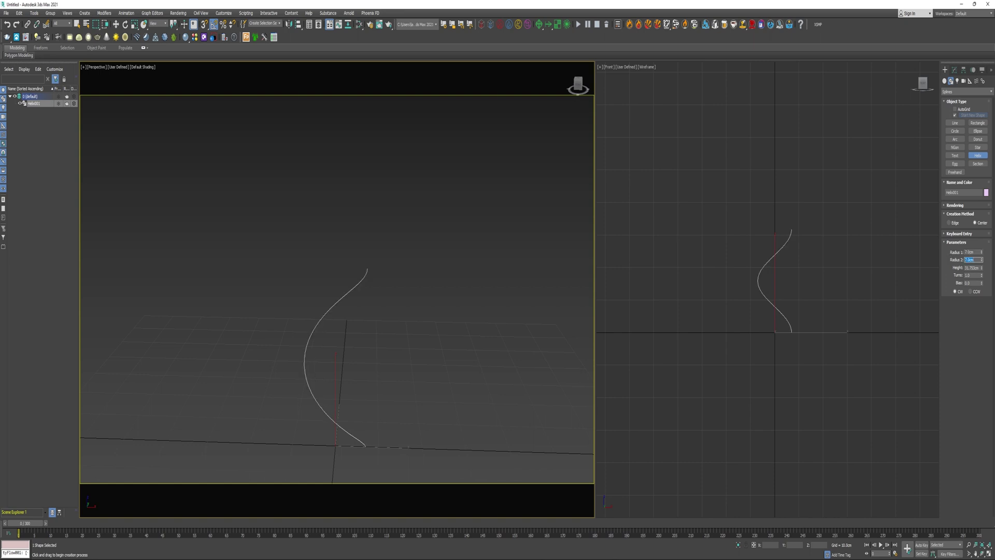
{"action": "type", "text": "3.5"}
{"action": "key", "text": "Return"}
{"action": "key", "text": "w"}
{"action": "left_click_drag", "start_coordinate": [344, 389], "coordinate": [321, 279]}
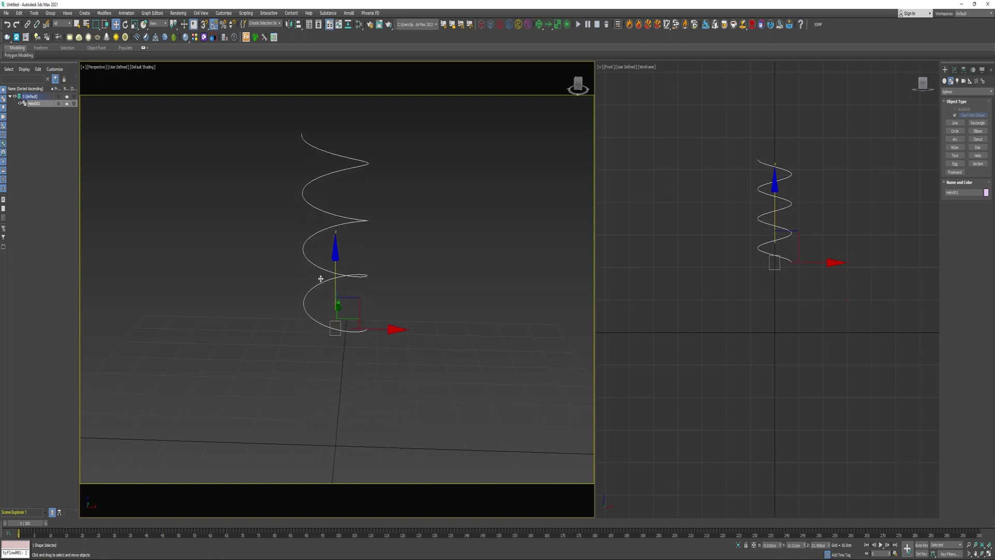
Create a tyFlow object on the grid beside the helix
{"action": "left_click", "coordinate": [945, 82]}
{"action": "left_click", "coordinate": [977, 157]}
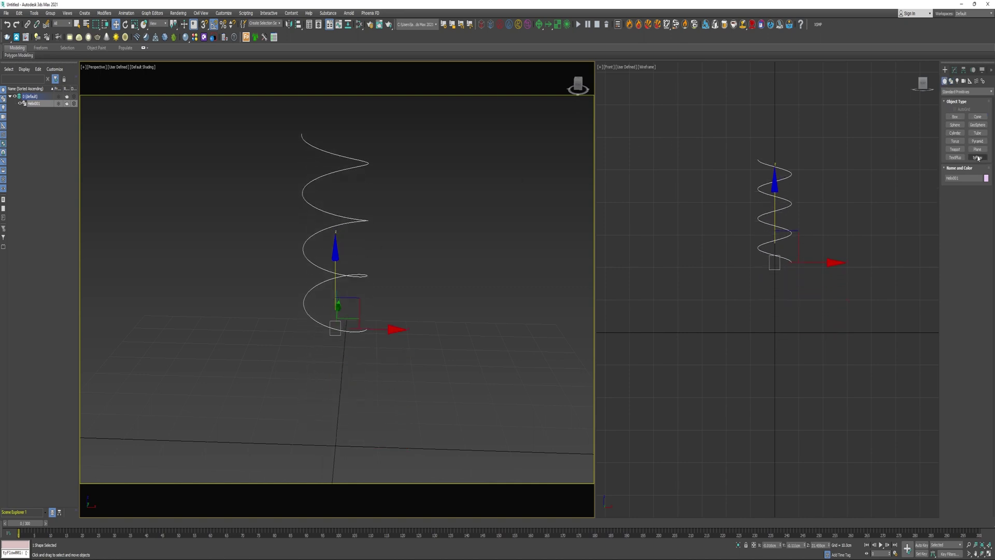
{"action": "left_click_drag", "start_coordinate": [529, 371], "coordinate": [595, 371]}
Set the tyFlow object's time step to 1/2 Frame and review its PhysX settings
{"action": "left_click", "coordinate": [955, 70]}
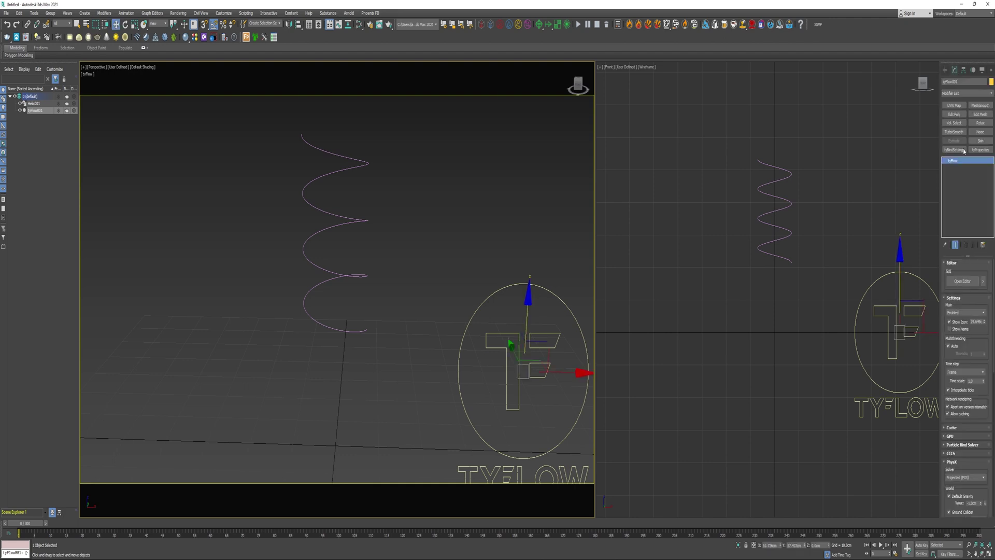
{"action": "left_click", "coordinate": [956, 372]}
{"action": "left_click", "coordinate": [956, 384]}
{"action": "scroll", "coordinate": [953, 407], "scroll_direction": "down", "scroll_amount": 5}
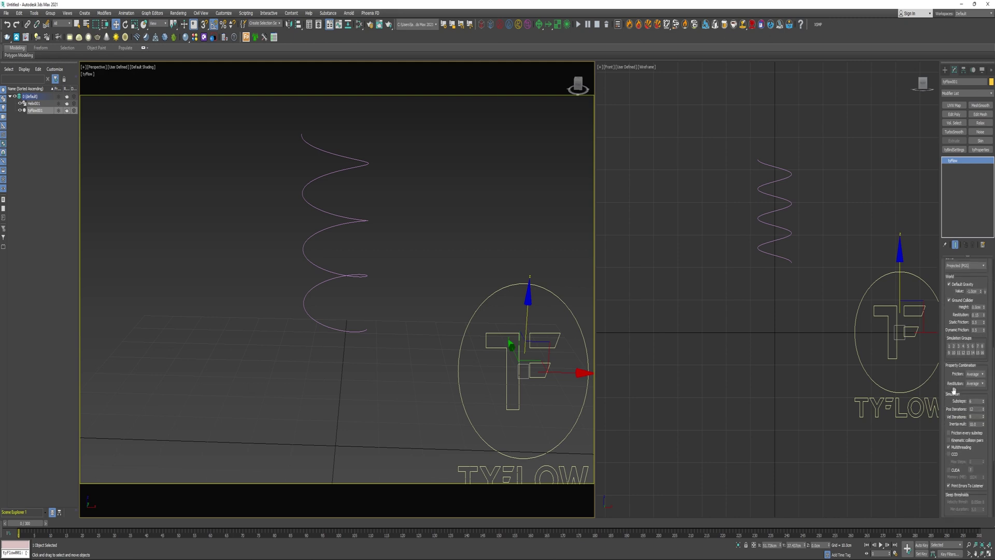
{"action": "scroll", "coordinate": [956, 278], "scroll_direction": "down", "scroll_amount": 1}
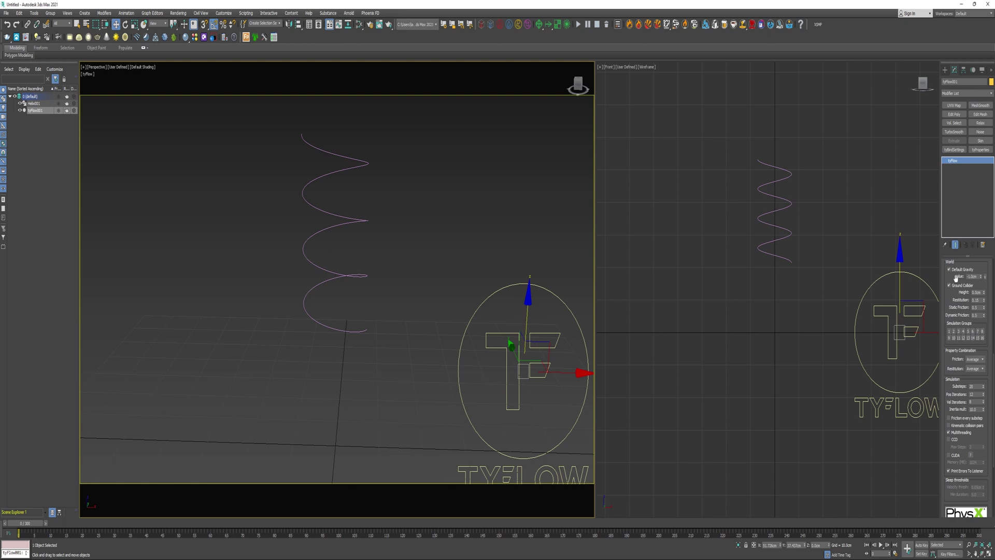
Open the tyFlow editor beside the perspective view and create a new event with a Birth Spline operator
{"action": "scroll", "coordinate": [956, 279], "scroll_direction": "up", "scroll_amount": 8}
{"action": "left_click", "coordinate": [963, 280]}
{"action": "left_click_drag", "start_coordinate": [526, 134], "coordinate": [796, 10]}
{"action": "left_click_drag", "start_coordinate": [767, 305], "coordinate": [767, 517]}
{"action": "left_click_drag", "start_coordinate": [659, 443], "coordinate": [659, 107]}
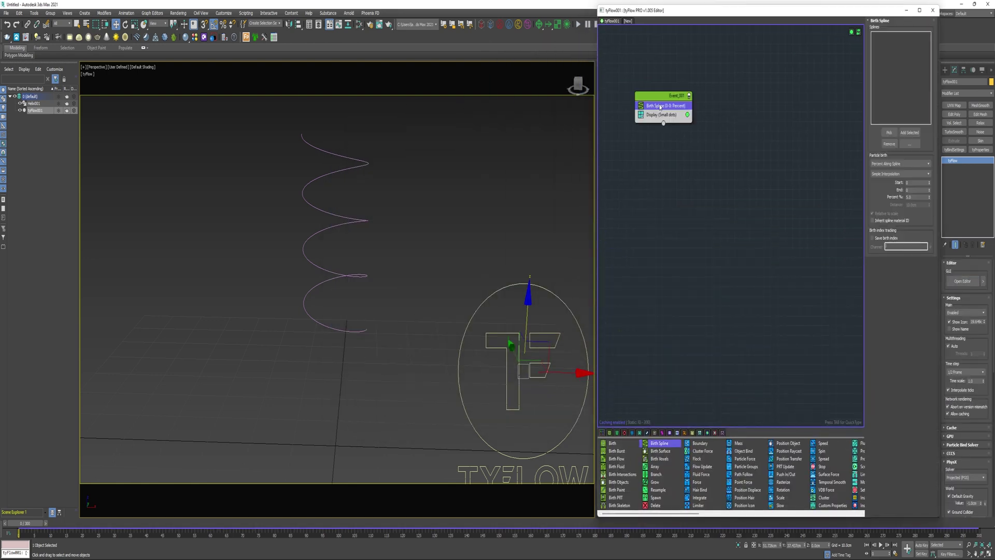
Assign the helix to the Birth Spline operator with particles every 1 percent, and hide the helix object
{"action": "left_click", "coordinate": [889, 132]}
{"action": "left_click", "coordinate": [369, 165]}
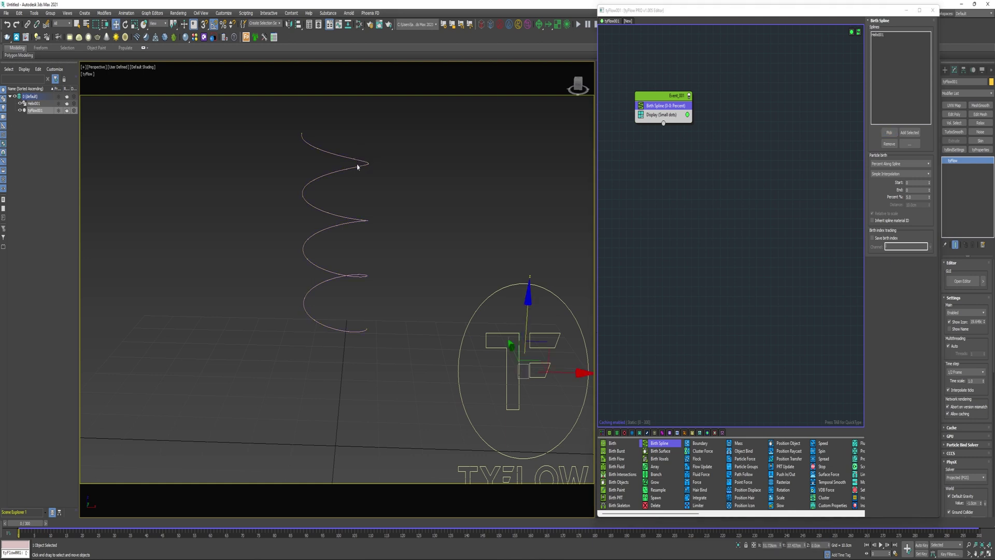
{"action": "left_click", "coordinate": [19, 103]}
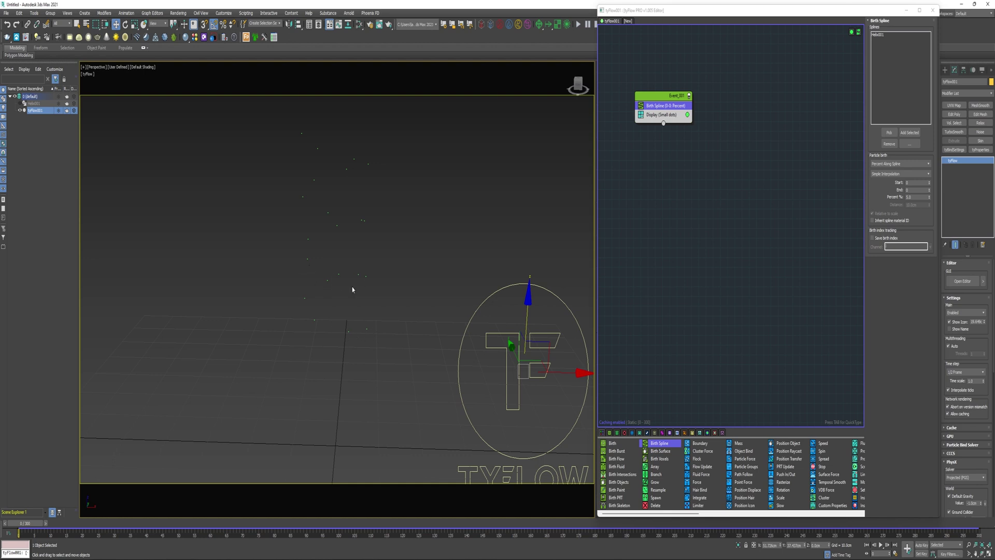
{"action": "double_click", "coordinate": [906, 197]}
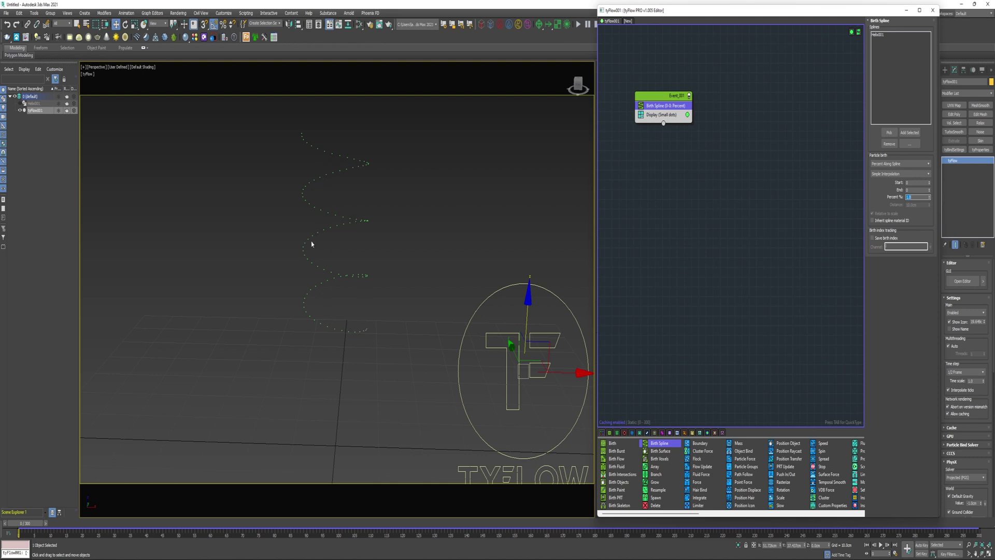
Change the event's Display operator type to Geometry
{"action": "left_click", "coordinate": [667, 116]}
{"action": "left_click", "coordinate": [890, 36]}
{"action": "left_click", "coordinate": [885, 77]}
Add a Shape operator to the event after Birth Spline and use the 3D Cube as its mesh
{"action": "scroll", "coordinate": [719, 491], "scroll_direction": "down", "scroll_amount": 3}
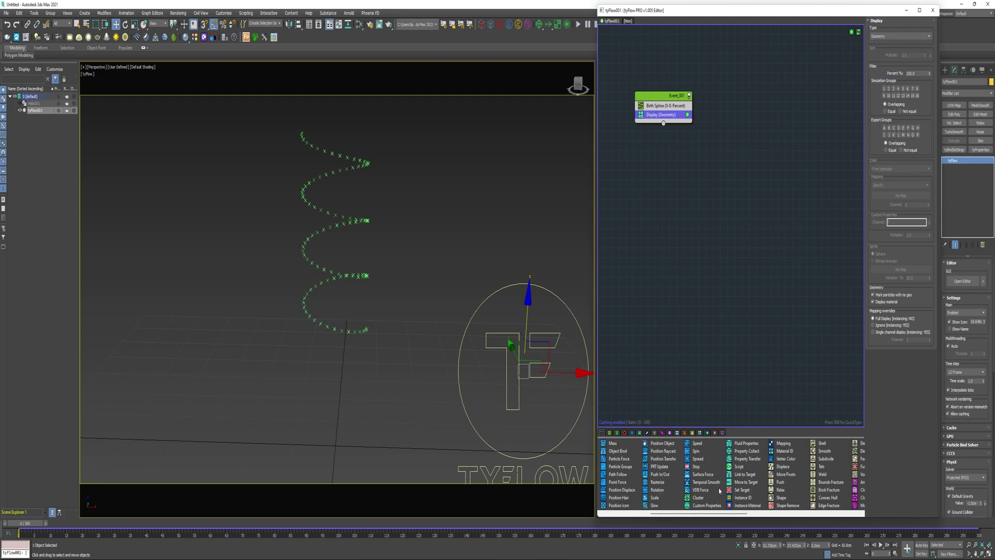
{"action": "left_click_drag", "start_coordinate": [777, 498], "coordinate": [665, 111]}
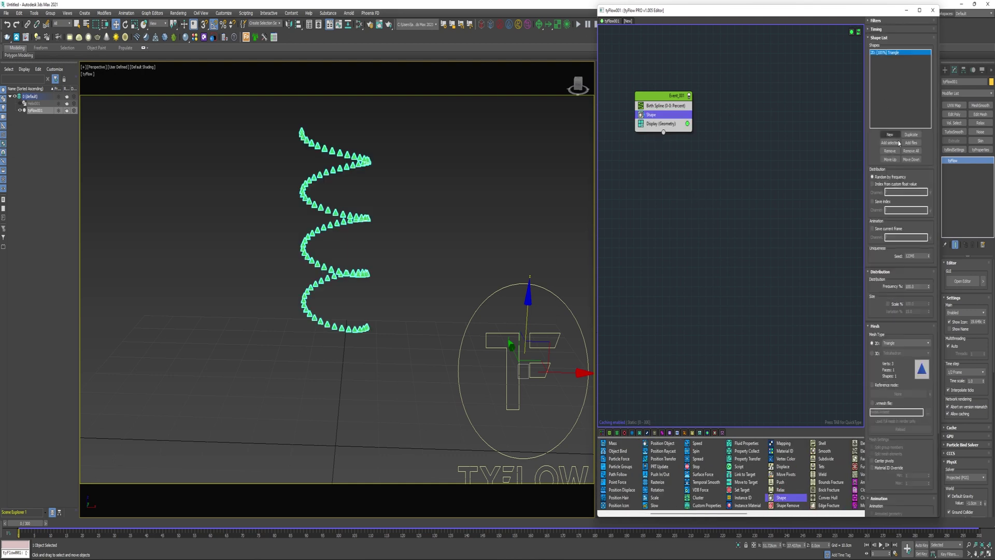
{"action": "left_click", "coordinate": [872, 352]}
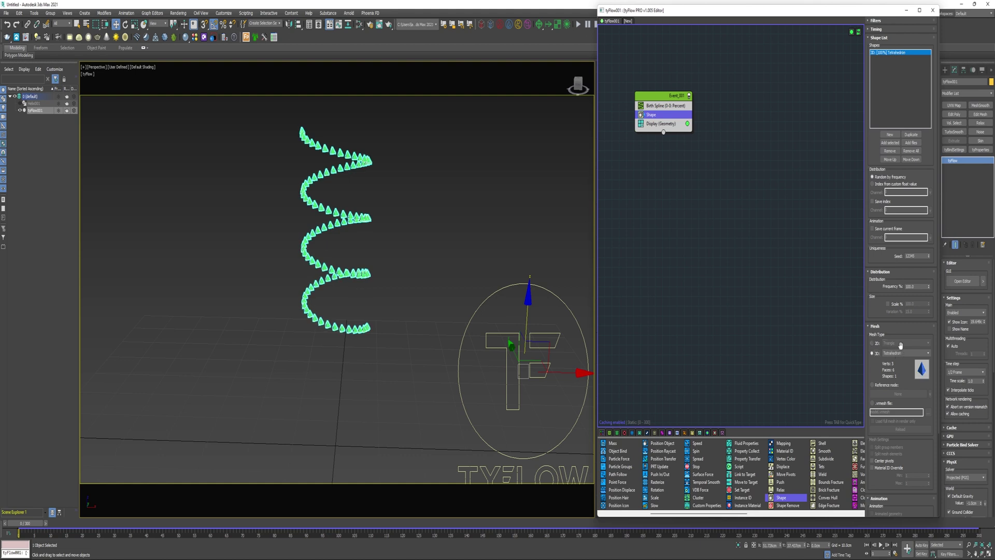
{"action": "left_click", "coordinate": [893, 354]}
{"action": "left_click", "coordinate": [887, 144]}
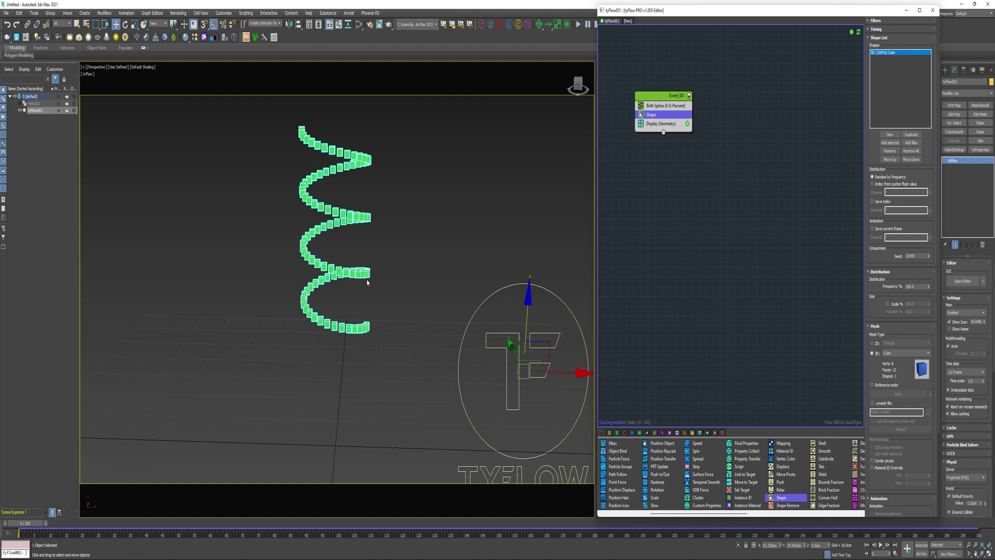
Add a Rotation operator after Shape with Sibling Align orientation, aligned to both siblings
{"action": "left_click_drag", "start_coordinate": [680, 490], "coordinate": [658, 126]}
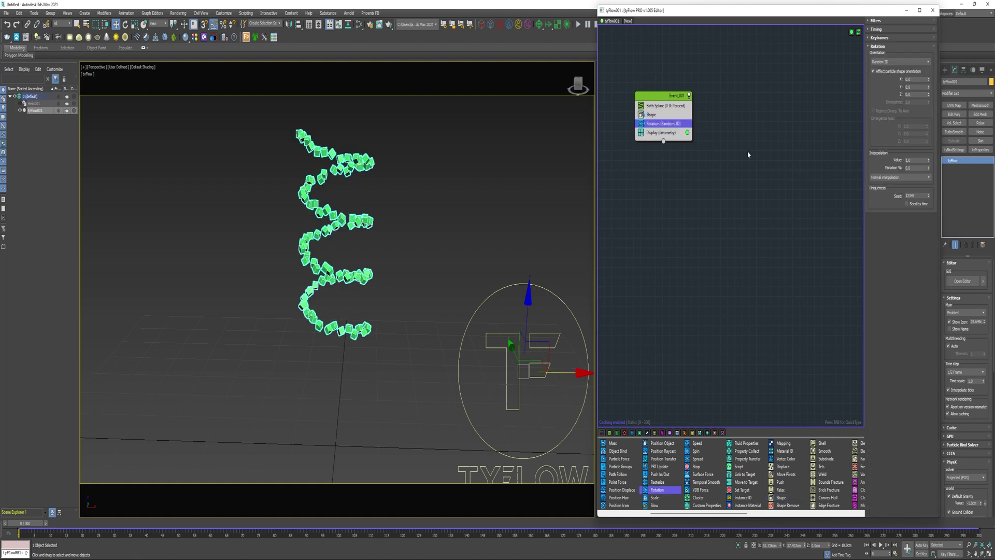
{"action": "left_click", "coordinate": [889, 62]}
{"action": "left_click", "coordinate": [886, 156]}
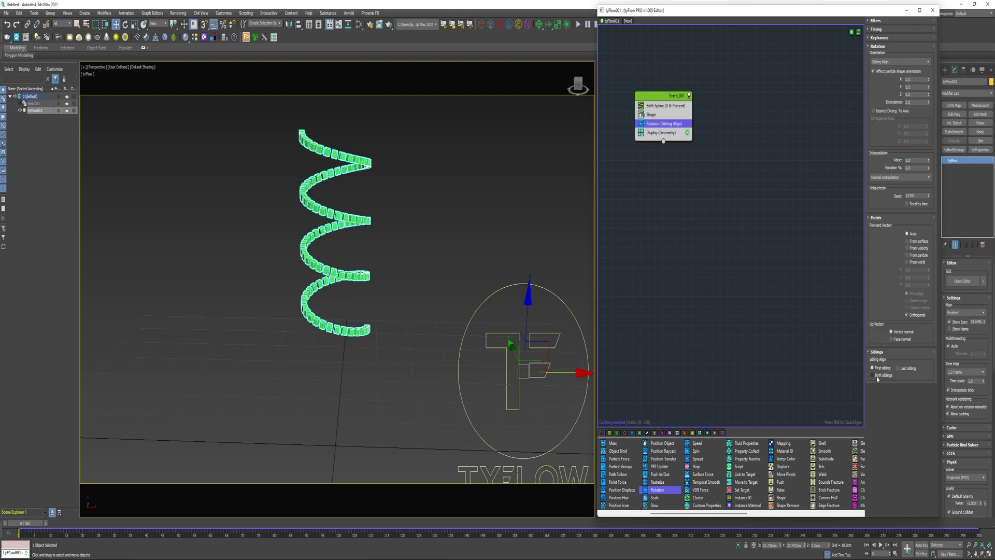
{"action": "left_click", "coordinate": [873, 375]}
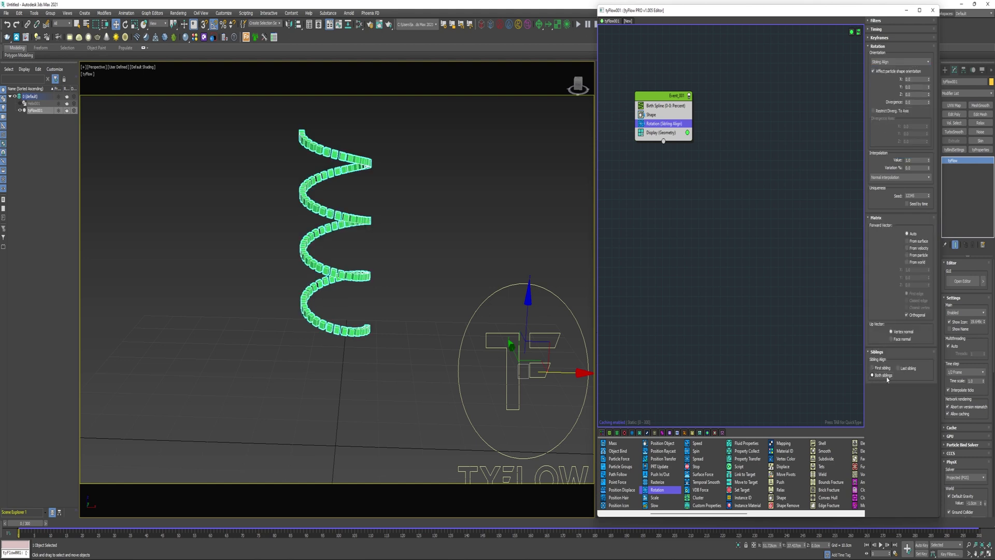
Add PhysX Shape and PhysX Bind operators below Rotation and scrub the timeline to test the simulation
{"action": "scroll", "coordinate": [735, 460], "scroll_direction": "right", "scroll_amount": 3}
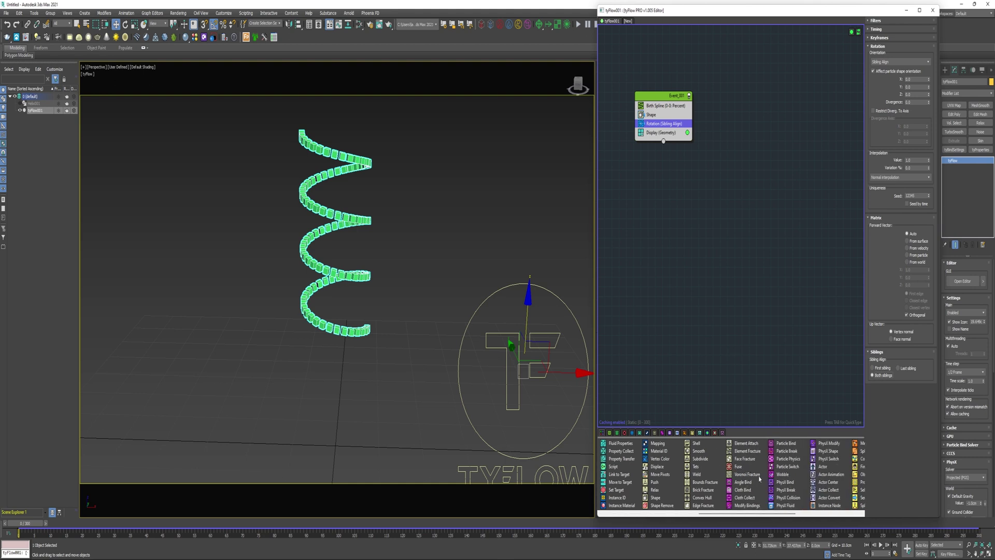
{"action": "left_click_drag", "start_coordinate": [830, 452], "coordinate": [667, 136]}
{"action": "left_click_drag", "start_coordinate": [780, 482], "coordinate": [657, 143]}
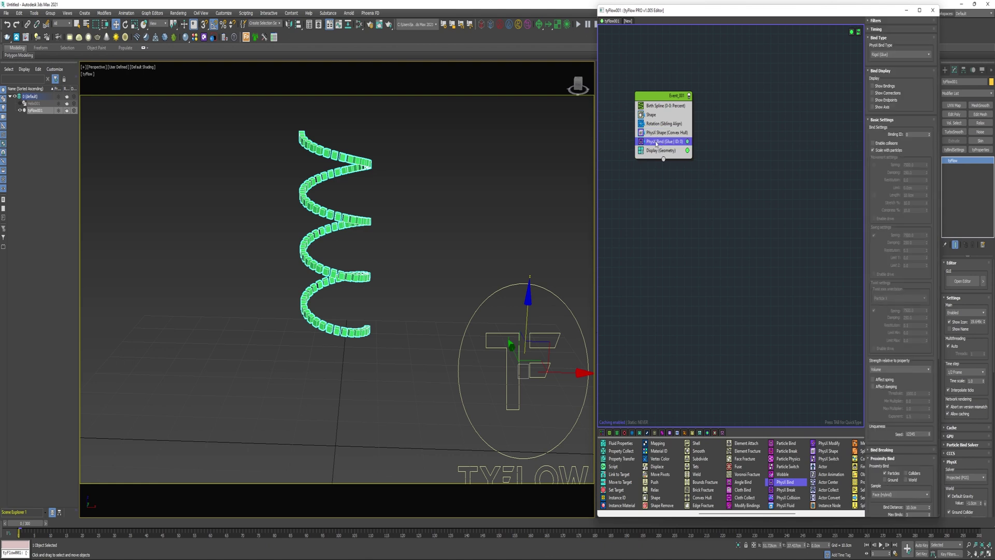
{"action": "mouse_move", "coordinate": [28, 523]}
{"action": "left_mouse_down"}
{"action": "mouse_move", "coordinate": [161, 542]}
{"action": "mouse_move", "coordinate": [21, 534]}
{"action": "left_mouse_up"}
Set the PhysX Bind operator's binding display colour to red and deselect the tyFlow object
{"action": "left_click", "coordinate": [687, 142]}
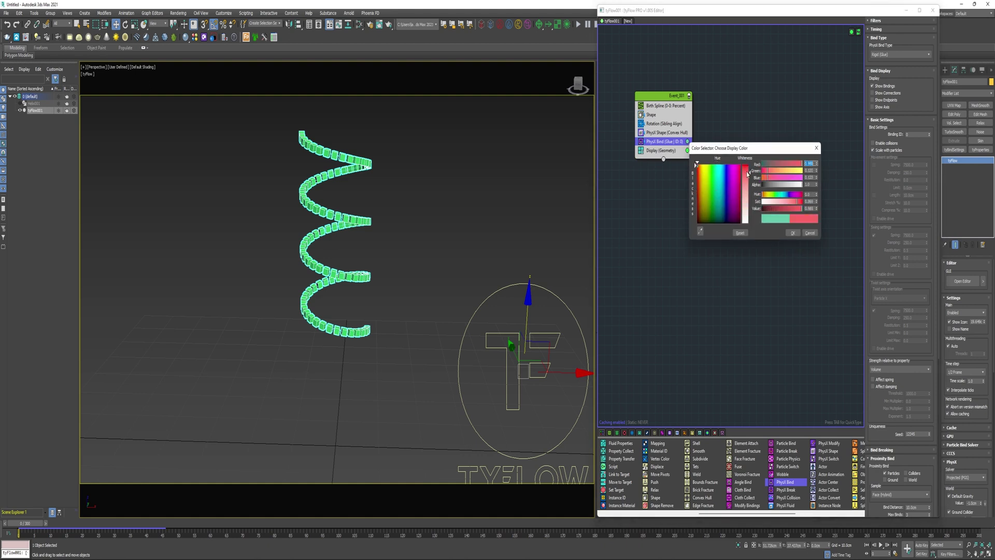
{"action": "left_click", "coordinate": [792, 232]}
{"action": "left_click", "coordinate": [522, 216]}
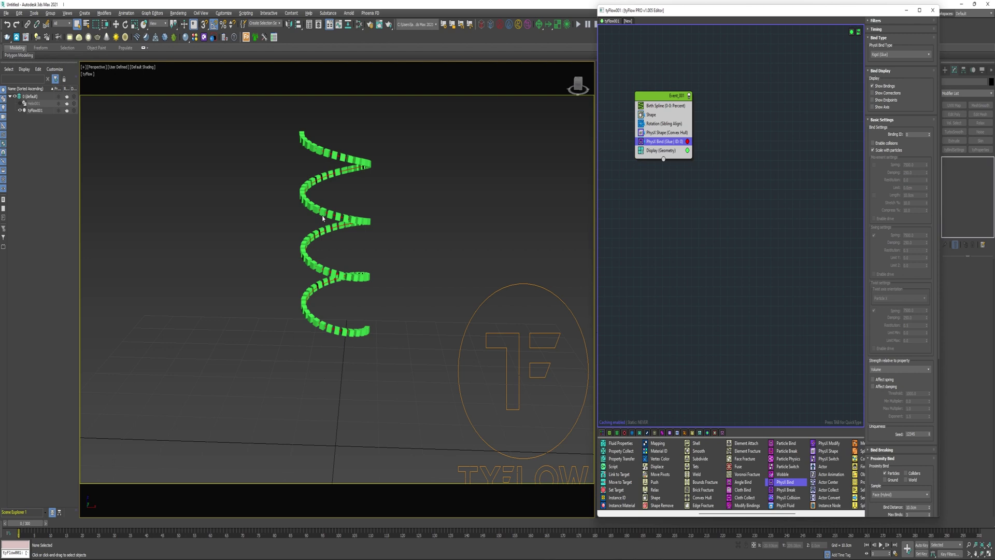
Scrub the first frames of the simulation to inspect the bindings between the cubes
{"action": "key", "text": "w"}
{"action": "mouse_move", "coordinate": [22, 524]}
{"action": "left_mouse_down"}
{"action": "mouse_move", "coordinate": [82, 542]}
{"action": "mouse_move", "coordinate": [23, 541]}
{"action": "mouse_move", "coordinate": [98, 541]}
{"action": "mouse_move", "coordinate": [14, 538]}
{"action": "left_mouse_up"}
{"action": "key", "text": "w"}
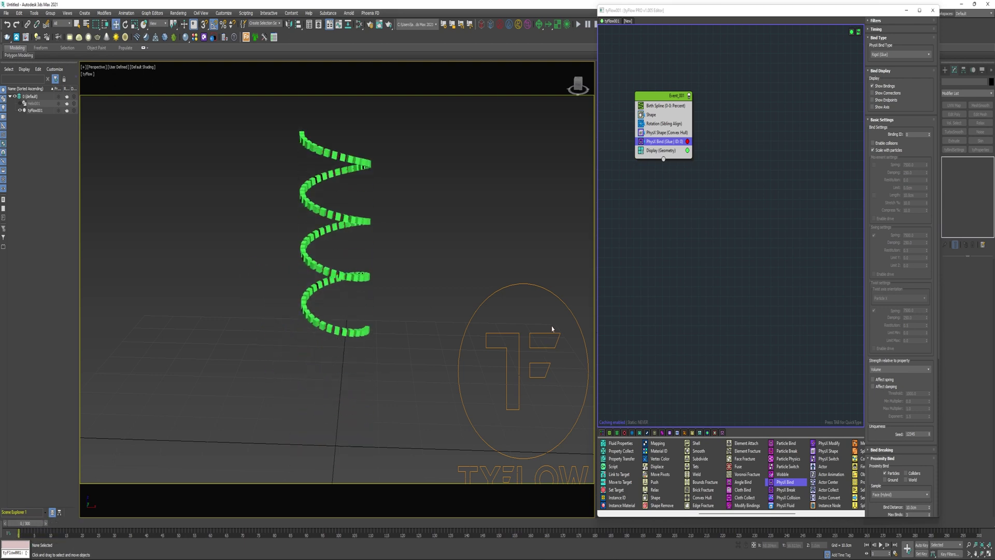
Try a 1/4 Frame time step on the tyFlow object and preview the falling spiral
{"action": "left_click", "coordinate": [539, 358]}
{"action": "left_click", "coordinate": [958, 372]}
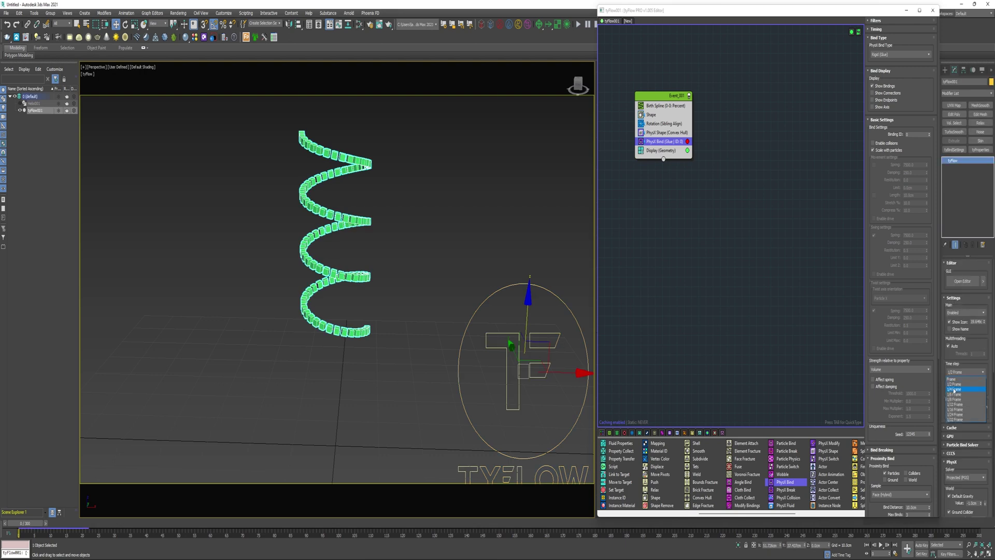
{"action": "left_click", "coordinate": [954, 389]}
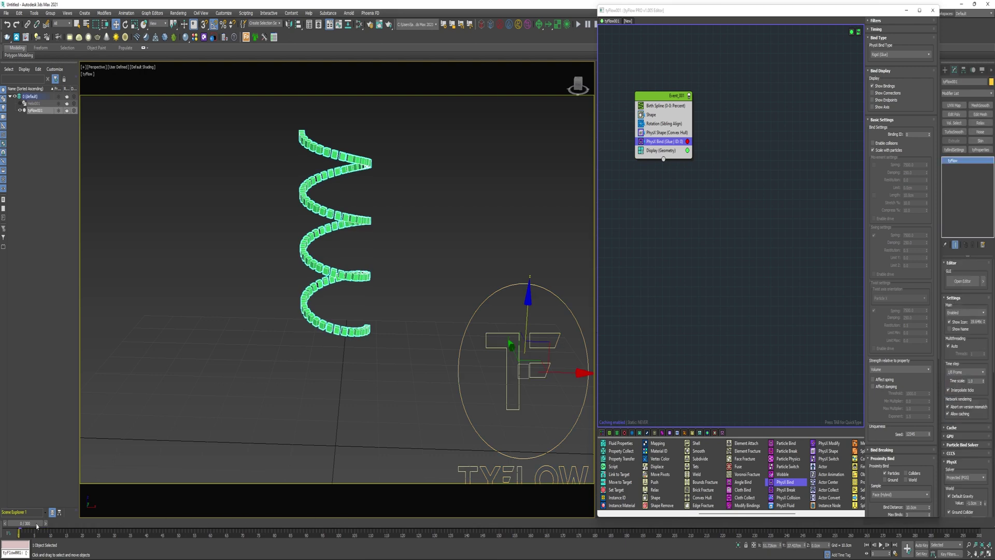
{"action": "left_click_drag", "start_coordinate": [37, 526], "coordinate": [55, 553]}
{"action": "key", "text": "w"}
Restore the tyFlow time step to 1/2 Frame and scrub the timeline to preview the result
{"action": "left_click", "coordinate": [971, 371]}
{"action": "left_click", "coordinate": [948, 379]}
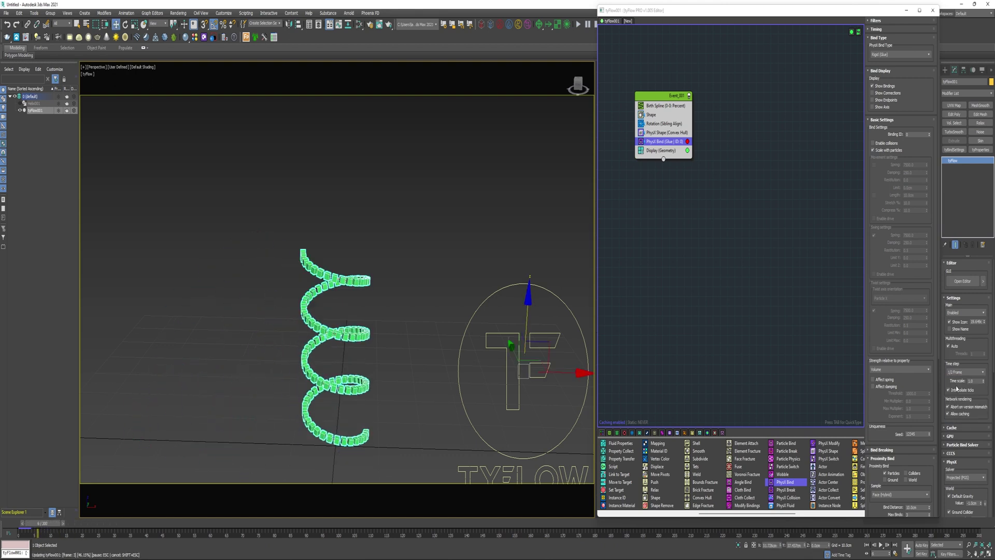
{"action": "left_click_drag", "start_coordinate": [48, 525], "coordinate": [88, 531]}
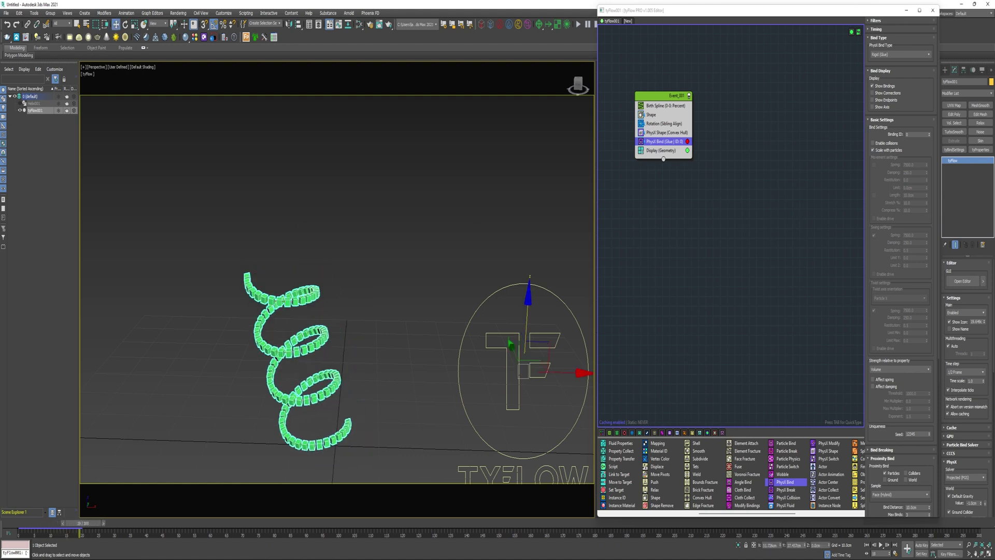
Change the PhysX Bind type to Rigid (Joint) and preview how the spiral collapses
{"action": "left_click", "coordinate": [889, 55]}
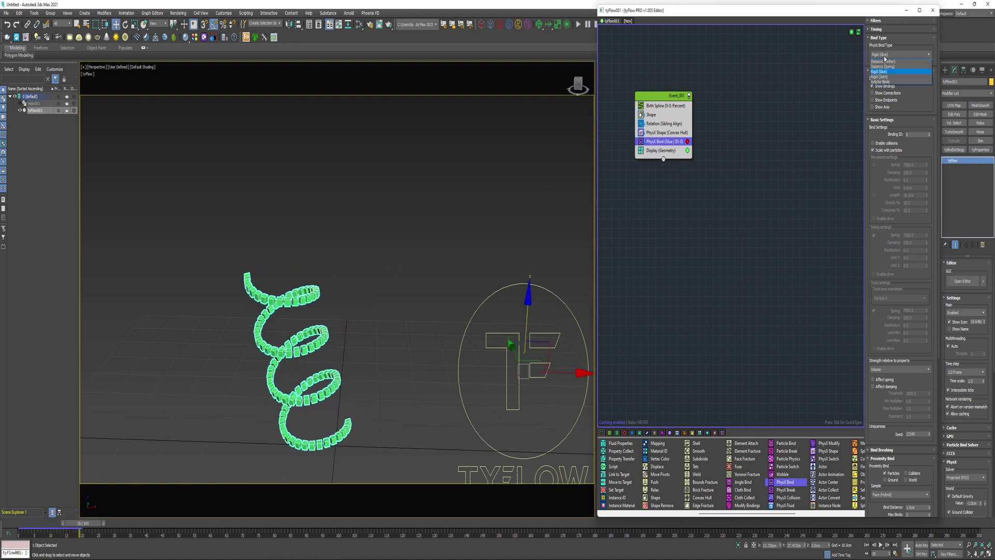
{"action": "left_click", "coordinate": [880, 77]}
{"action": "mouse_move", "coordinate": [82, 524]}
{"action": "left_mouse_down"}
{"action": "mouse_move", "coordinate": [35, 524]}
{"action": "mouse_move", "coordinate": [70, 524]}
{"action": "left_mouse_up"}
{"action": "key", "text": "w"}
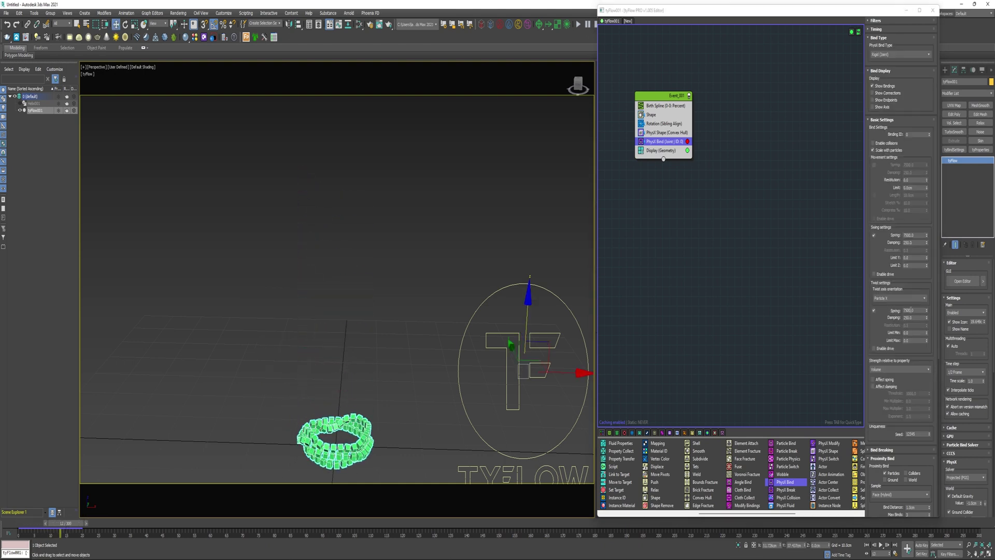
Disable the PhysX Bind's swing spring, set its twist spring to 100000000, and preview the simulation
{"action": "left_click", "coordinate": [874, 236]}
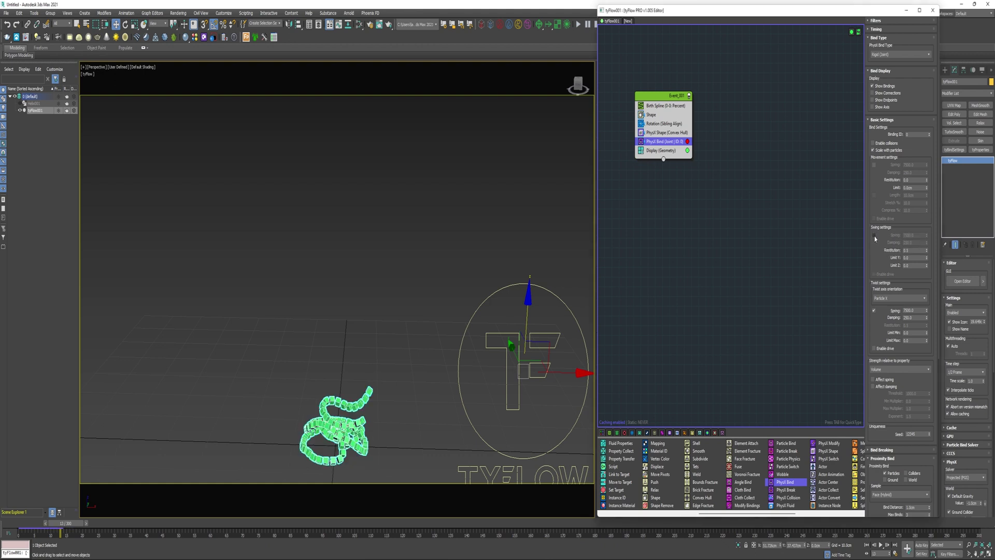
{"action": "scroll", "coordinate": [874, 321], "scroll_direction": "down", "scroll_amount": 1}
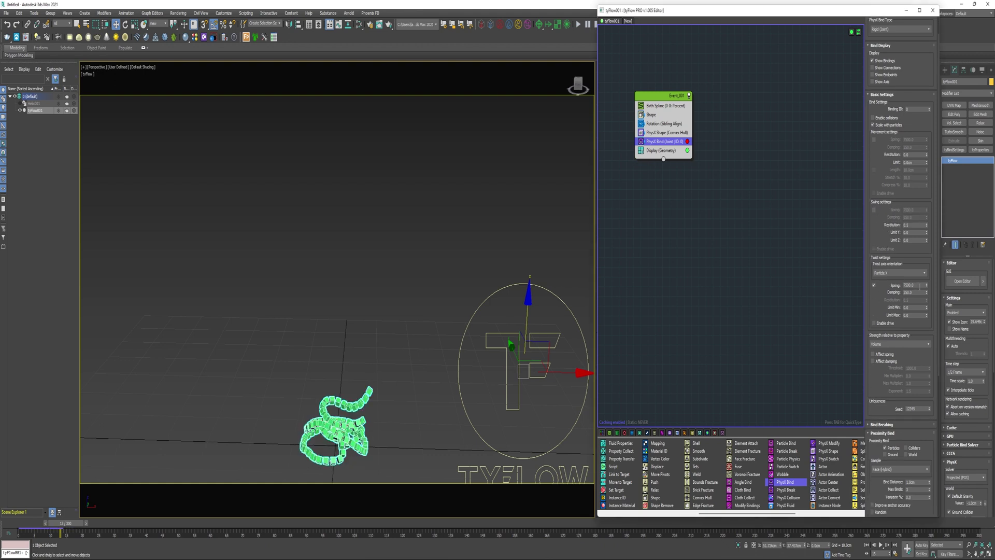
{"action": "left_click_drag", "start_coordinate": [920, 285], "coordinate": [896, 282]}
{"action": "type", "text": "100000000"}
{"action": "key", "text": "Return"}
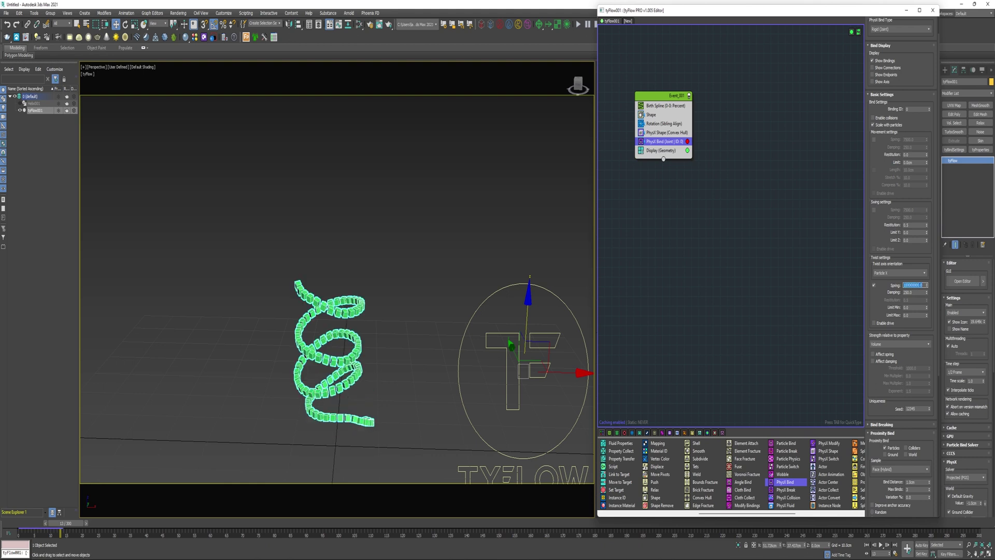
{"action": "mouse_move", "coordinate": [74, 523]}
{"action": "left_mouse_down"}
{"action": "mouse_move", "coordinate": [108, 539]}
{"action": "mouse_move", "coordinate": [90, 533]}
{"action": "left_mouse_up"}
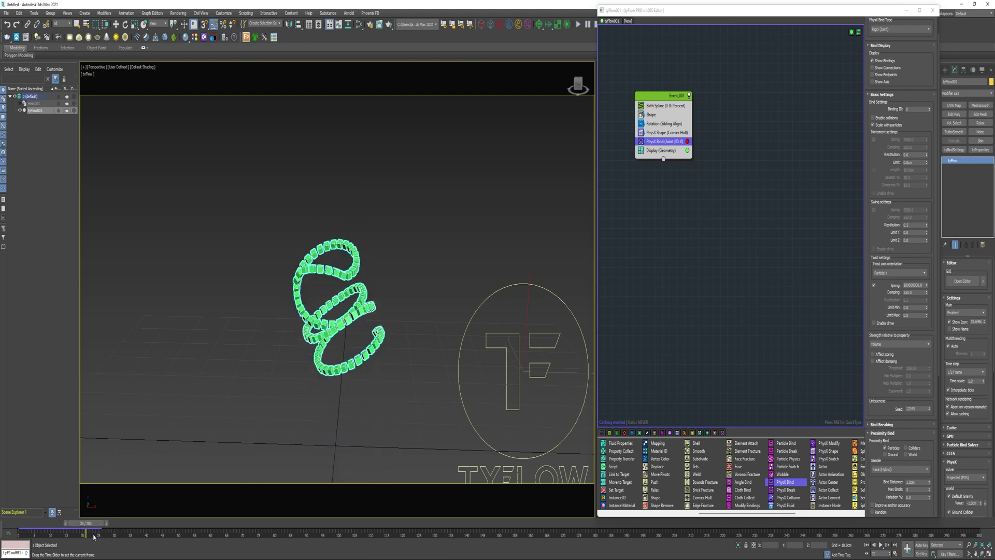
Set the PhysX Bind's twist axis orientation to Bind direction, preview the result, and enable the twist drive
{"action": "key", "text": "w"}
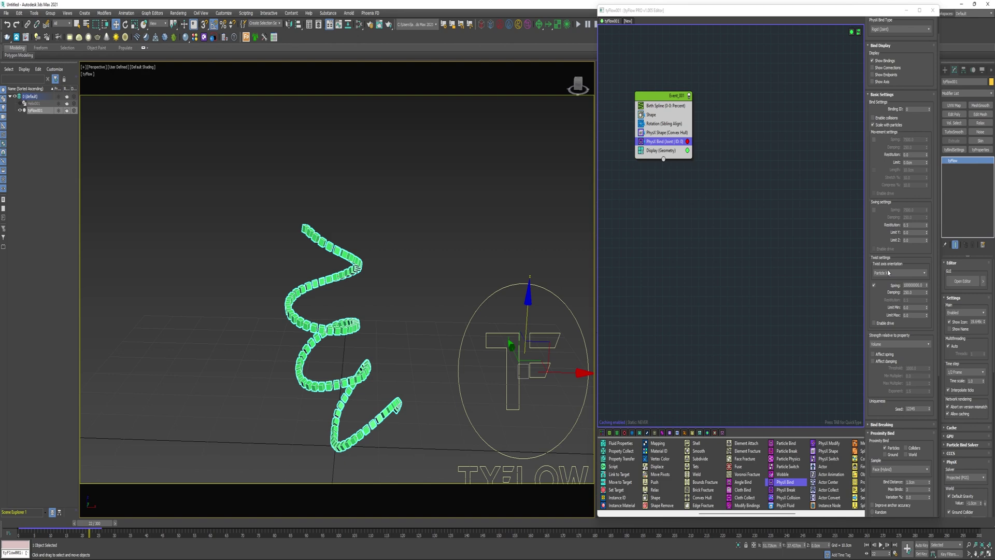
{"action": "left_click", "coordinate": [888, 274]}
{"action": "left_click", "coordinate": [880, 313]}
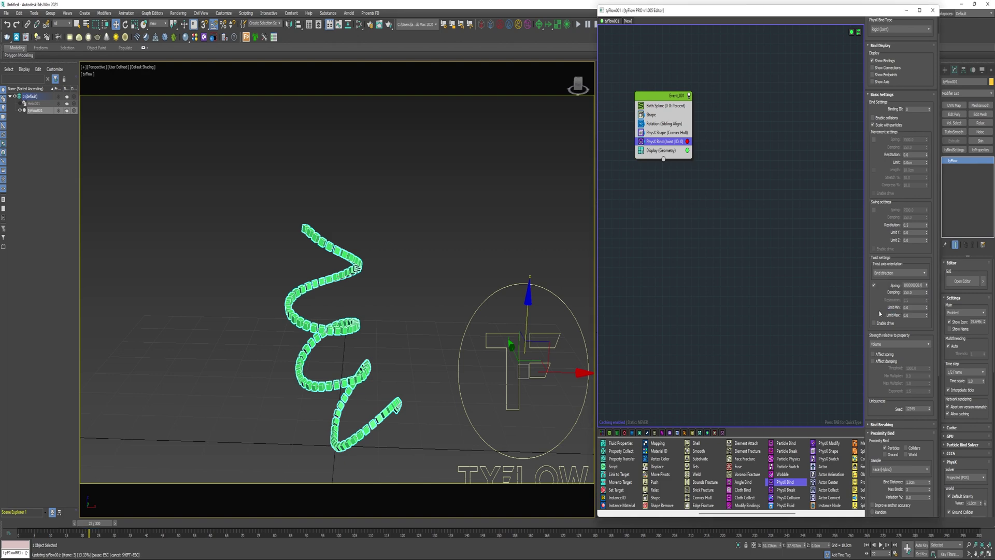
{"action": "left_click_drag", "start_coordinate": [90, 535], "coordinate": [39, 536]}
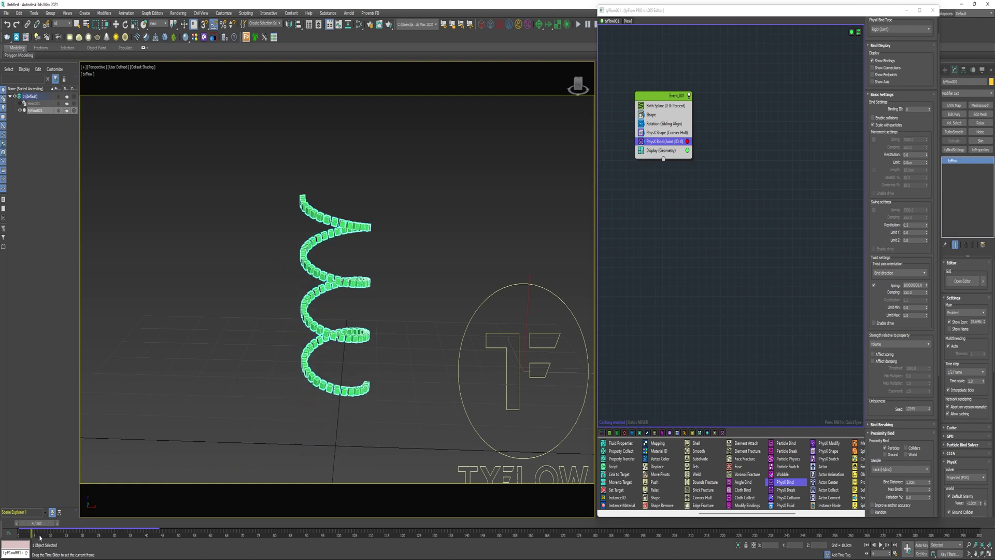
{"action": "key", "text": "w"}
{"action": "left_click", "coordinate": [874, 323]}
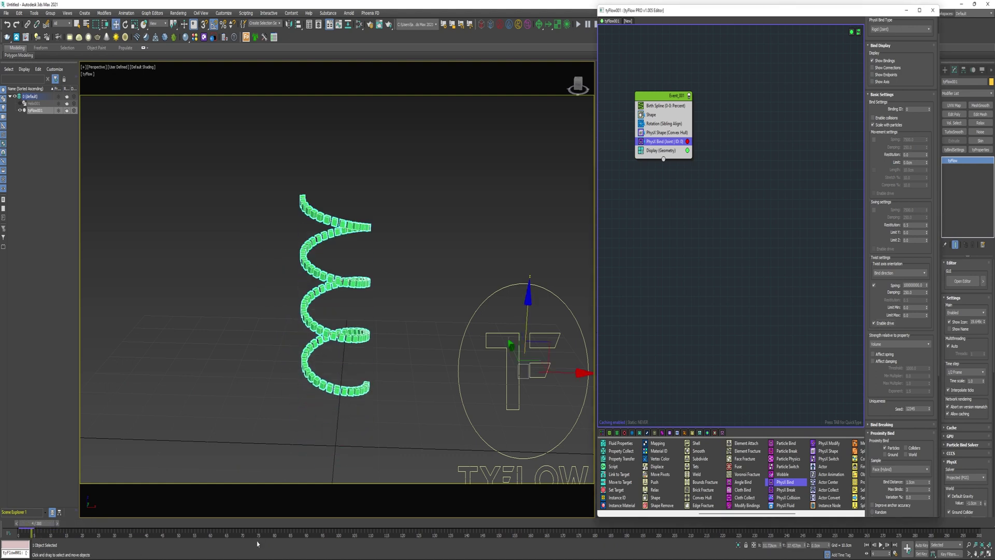
{"action": "left_click_drag", "start_coordinate": [33, 523], "coordinate": [18, 538]}
Create a cylinder at the base of the spiral and place a copy of it at the spiral's upper end
{"action": "left_click", "coordinate": [85, 13]}
{"action": "mouse_move", "coordinate": [103, 25]}
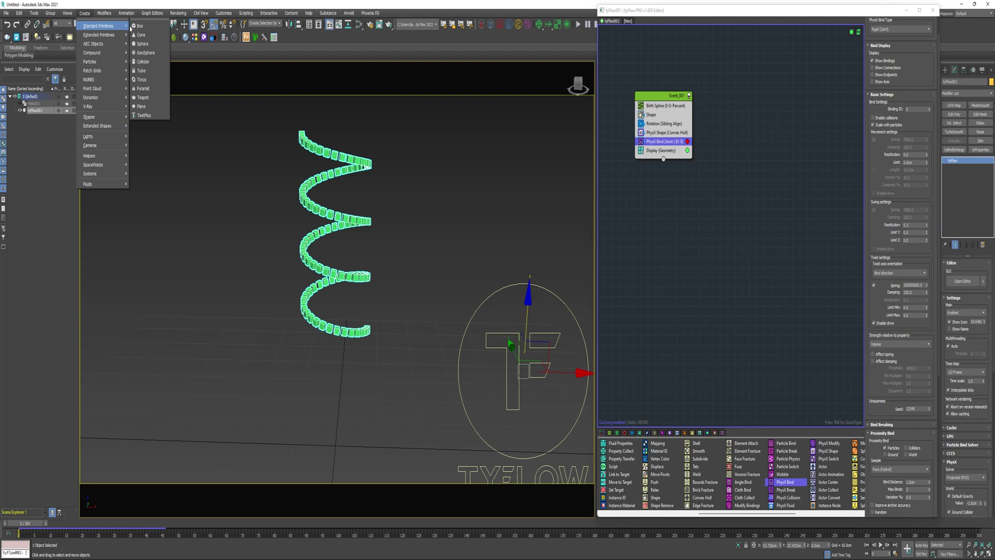
{"action": "left_click", "coordinate": [143, 61]}
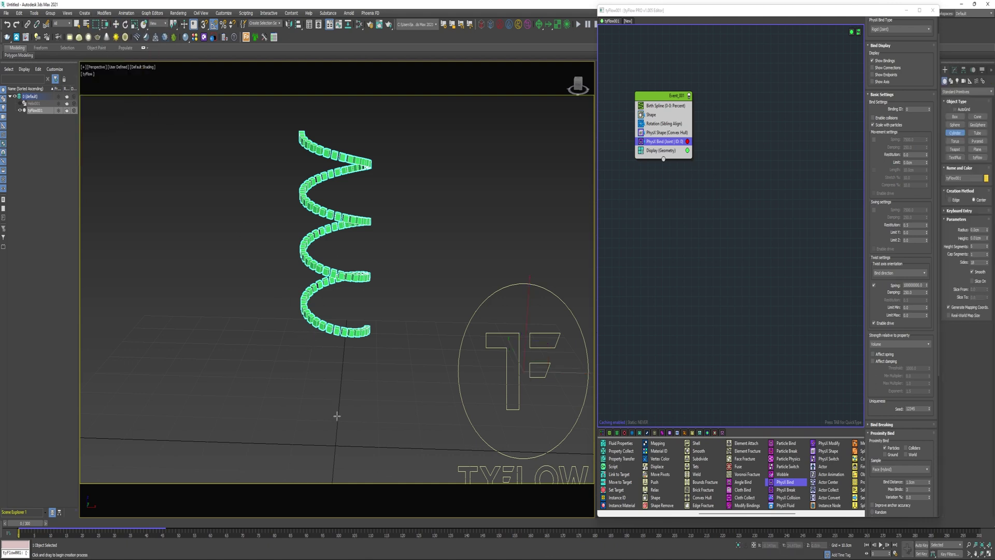
{"action": "left_click_drag", "start_coordinate": [335, 445], "coordinate": [342, 310]}
{"action": "key", "text": "w"}
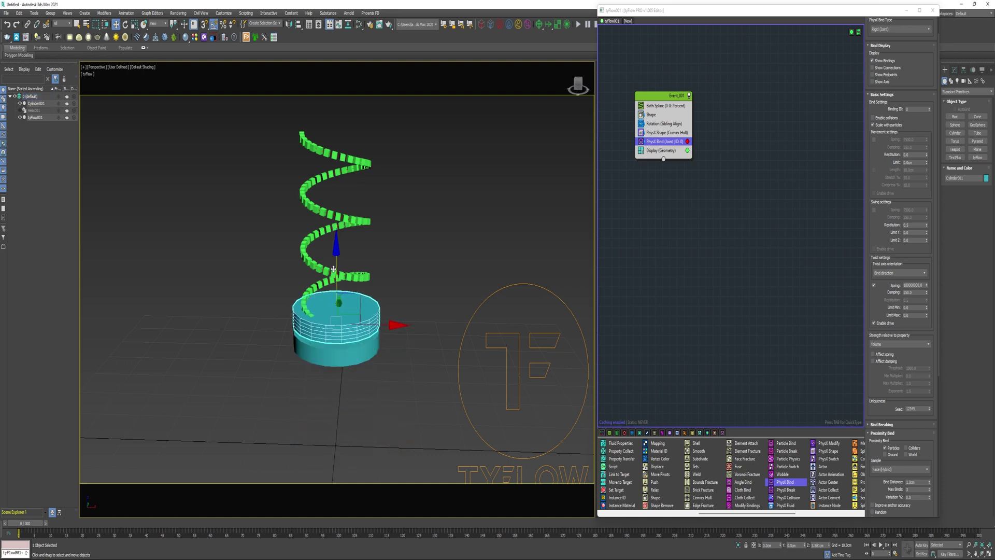
{"action": "left_click_drag", "start_coordinate": [334, 269], "coordinate": [333, 94], "text": "shift"}
{"action": "left_click", "coordinate": [499, 318]}
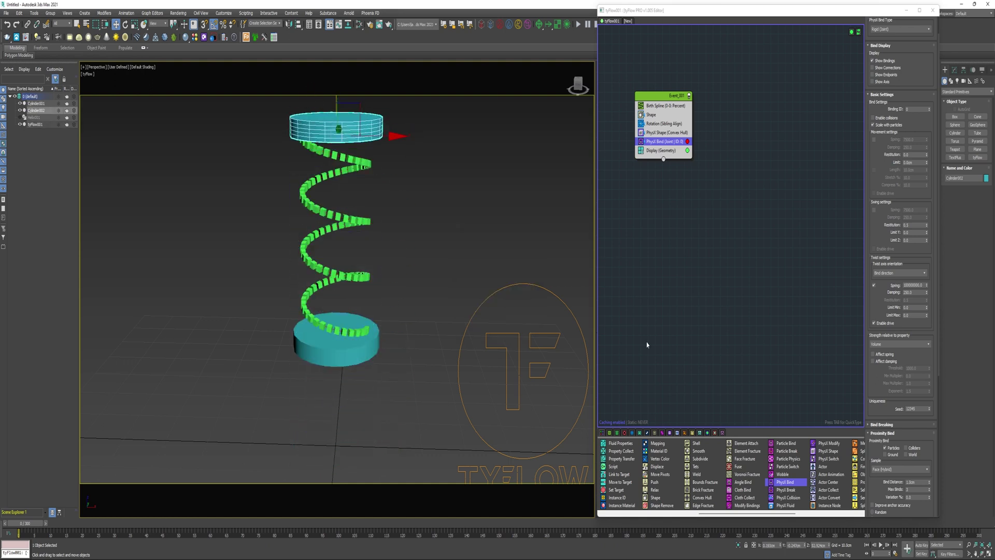
Add a new event with a Birth Objects operator that picks both cylinders, and hide the original cylinders
{"action": "scroll", "coordinate": [650, 476], "scroll_direction": "left", "scroll_amount": 5}
{"action": "left_click_drag", "start_coordinate": [619, 482], "coordinate": [751, 96]}
{"action": "left_click", "coordinate": [889, 128]}
{"action": "left_click", "coordinate": [374, 130]}
{"action": "left_click", "coordinate": [888, 128]}
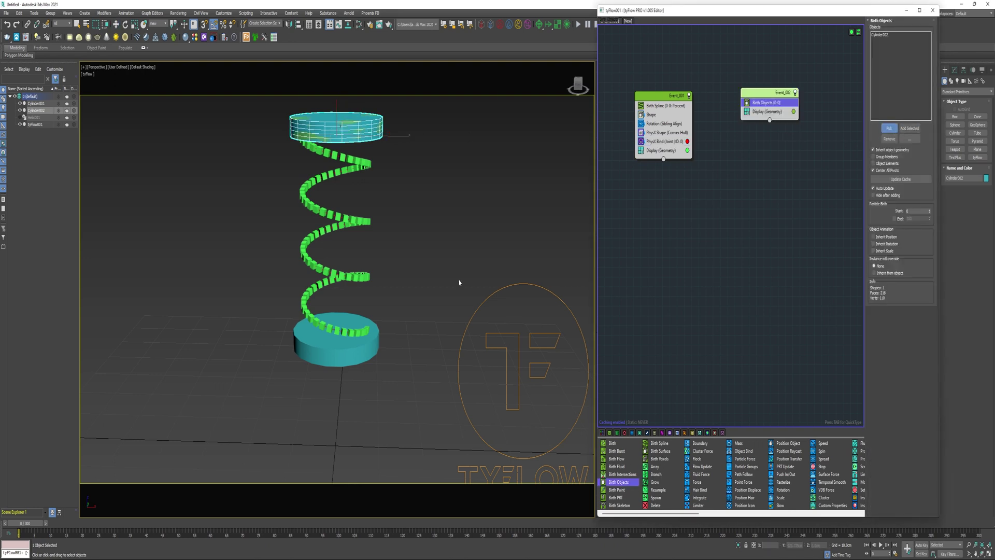
{"action": "left_click", "coordinate": [367, 346]}
{"action": "left_click", "coordinate": [19, 109]}
{"action": "left_click", "coordinate": [20, 103]}
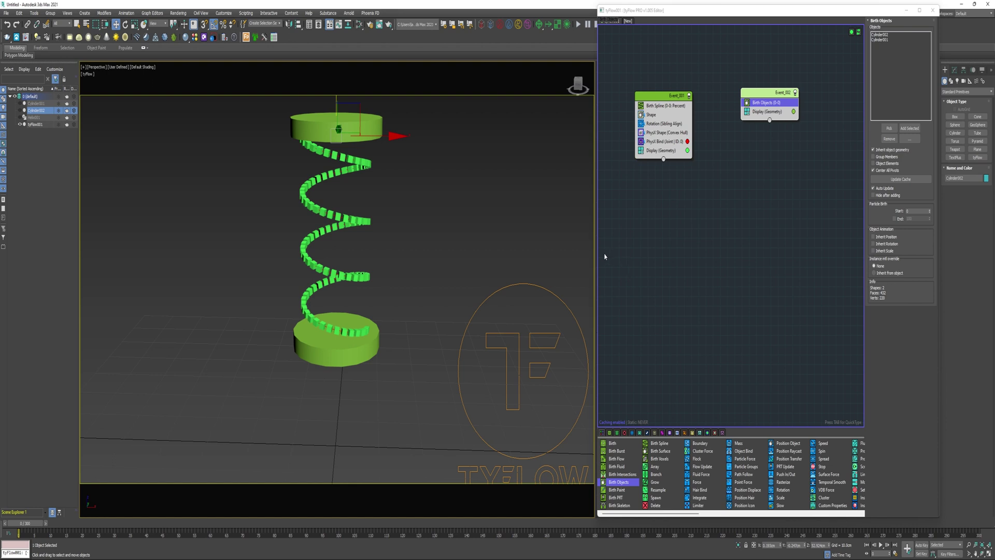
Add a PhysX Shape operator to the cylinders' event and preview the simulation
{"action": "scroll", "coordinate": [728, 472], "scroll_direction": "right", "scroll_amount": 5}
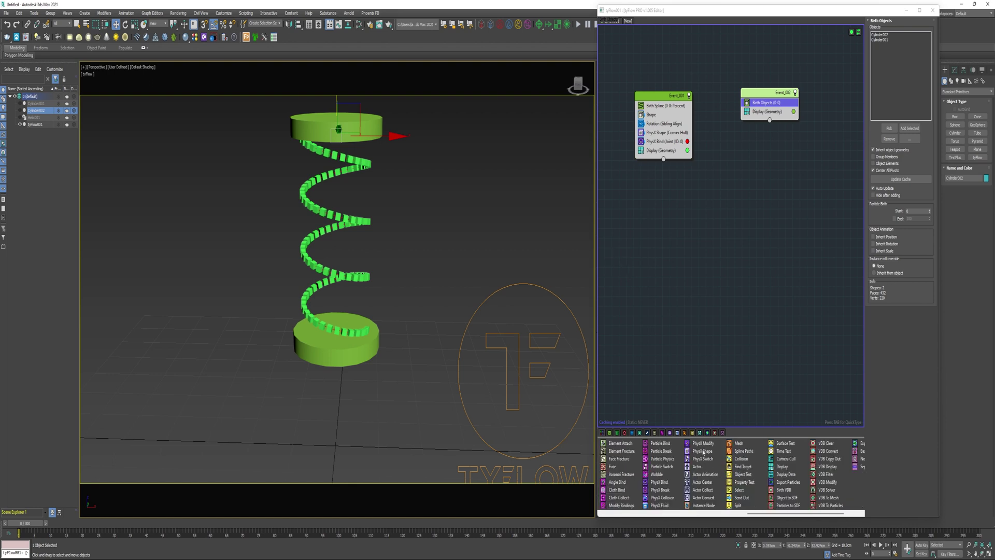
{"action": "left_click_drag", "start_coordinate": [703, 451], "coordinate": [768, 111]}
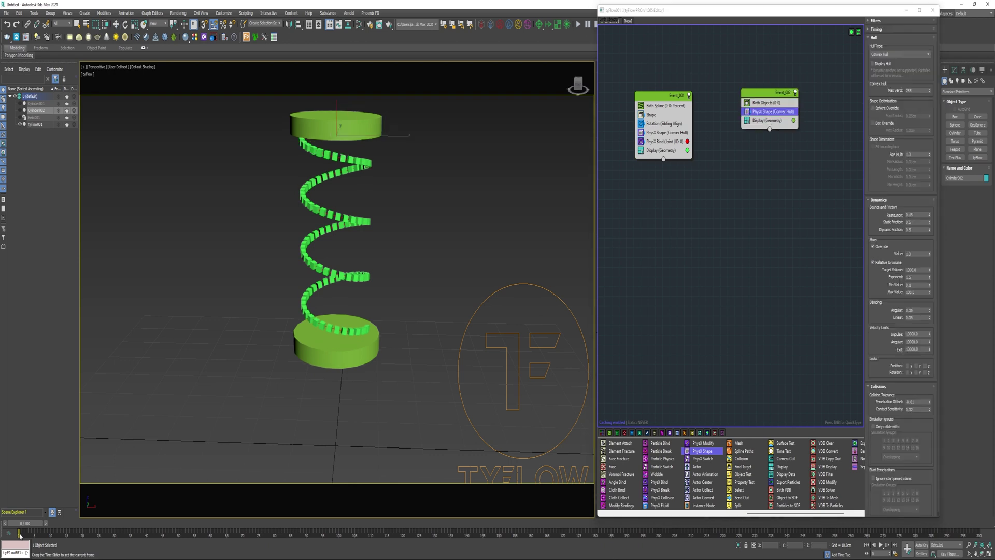
{"action": "left_click_drag", "start_coordinate": [20, 534], "coordinate": [9, 517]}
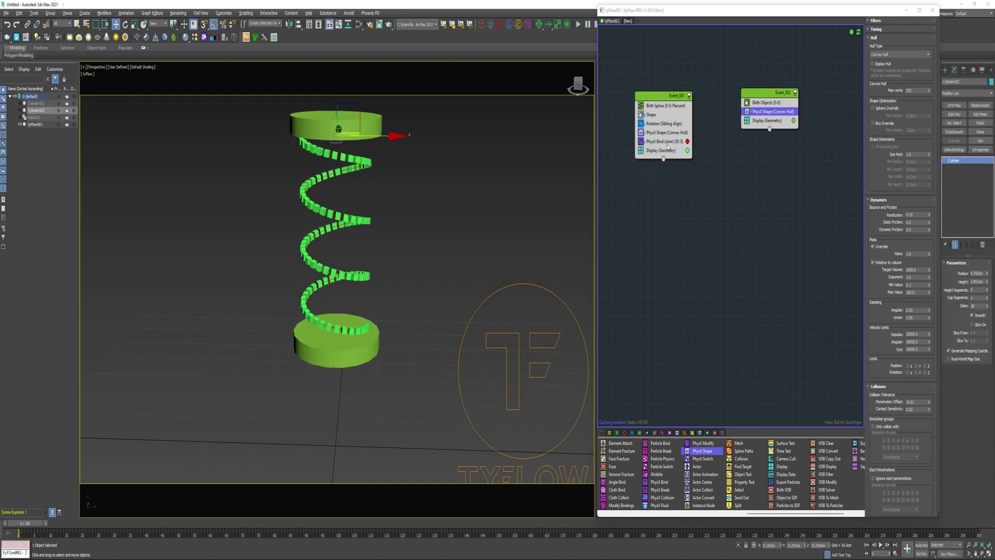
Set the spiral event's evaluation priority to 2 and review the PhysX Bind's proximity settings
{"action": "left_click", "coordinate": [659, 142]}
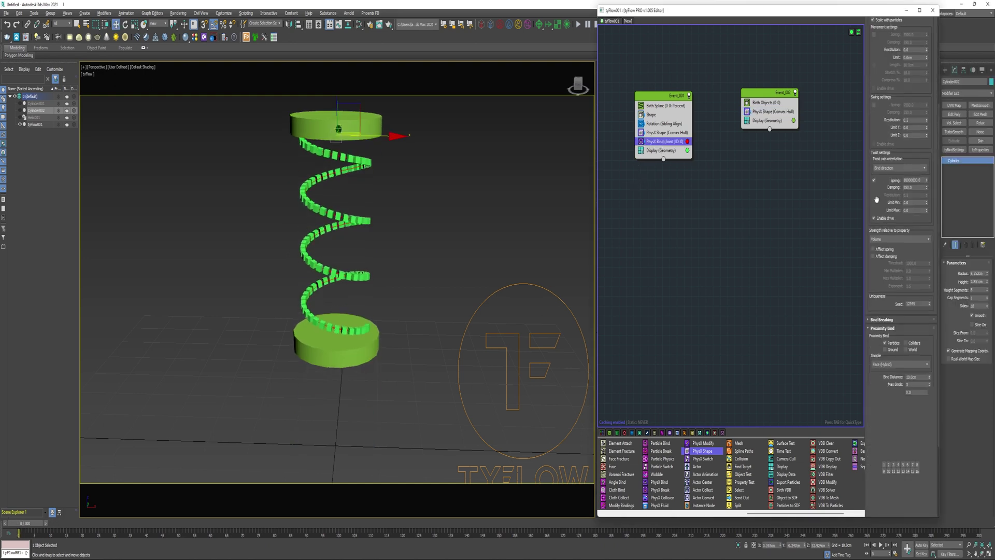
{"action": "scroll", "coordinate": [878, 92], "scroll_direction": "down", "scroll_amount": 5}
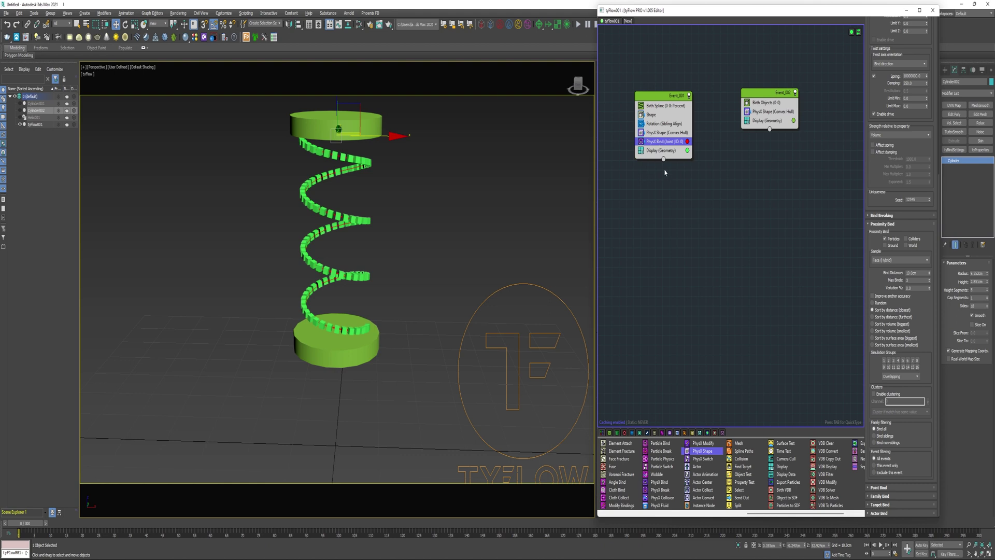
{"action": "left_click_drag", "start_coordinate": [821, 88], "coordinate": [621, 223]}
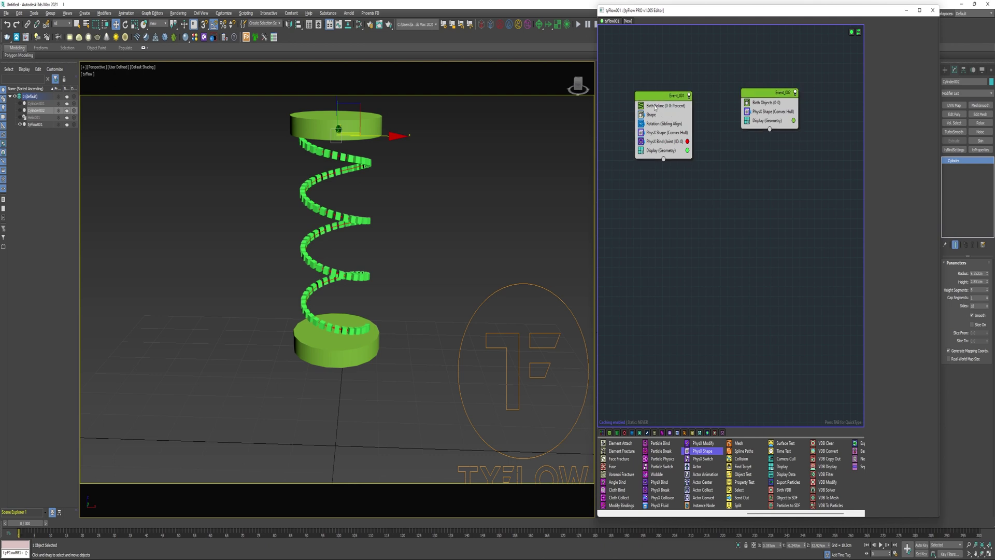
{"action": "left_click", "coordinate": [656, 142]}
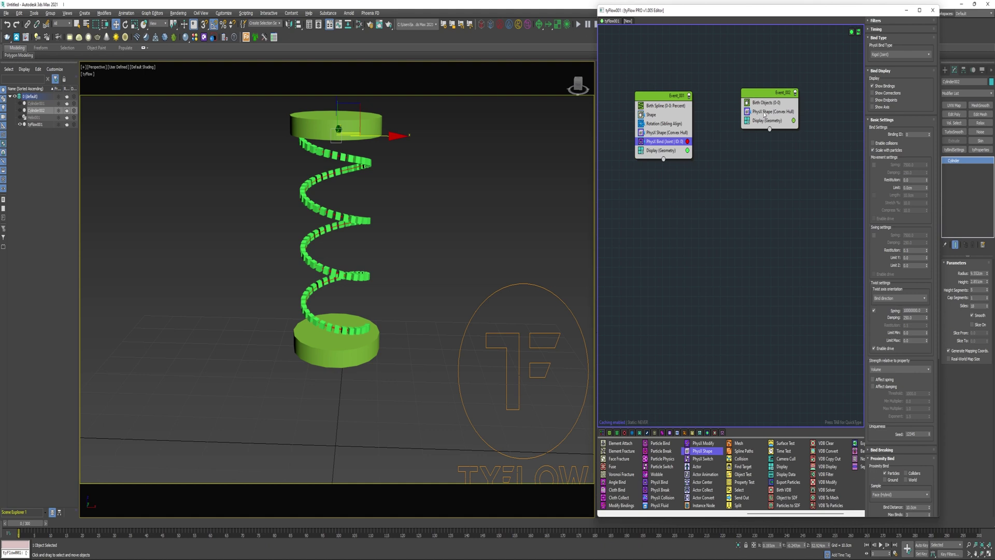
{"action": "left_click", "coordinate": [671, 101]}
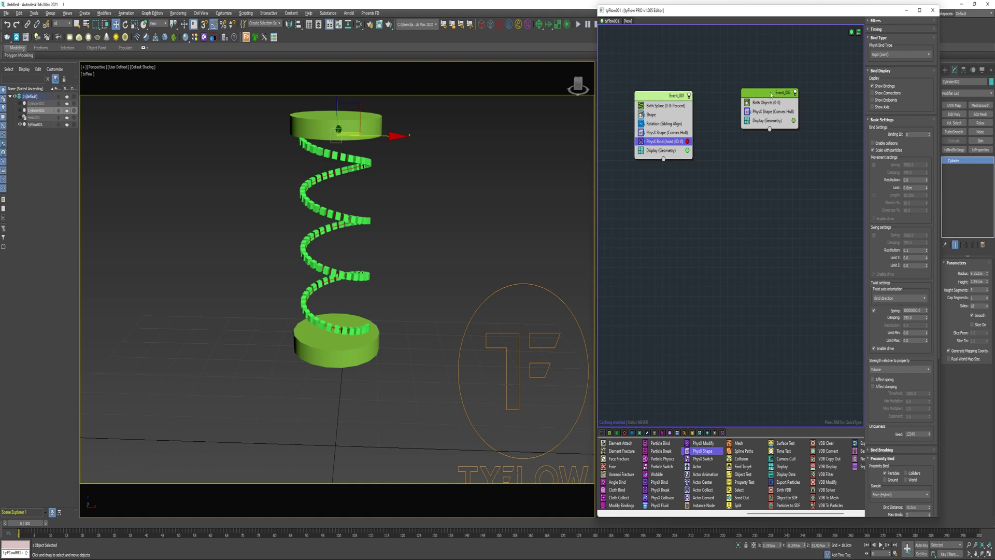
{"action": "left_click", "coordinate": [914, 36]}
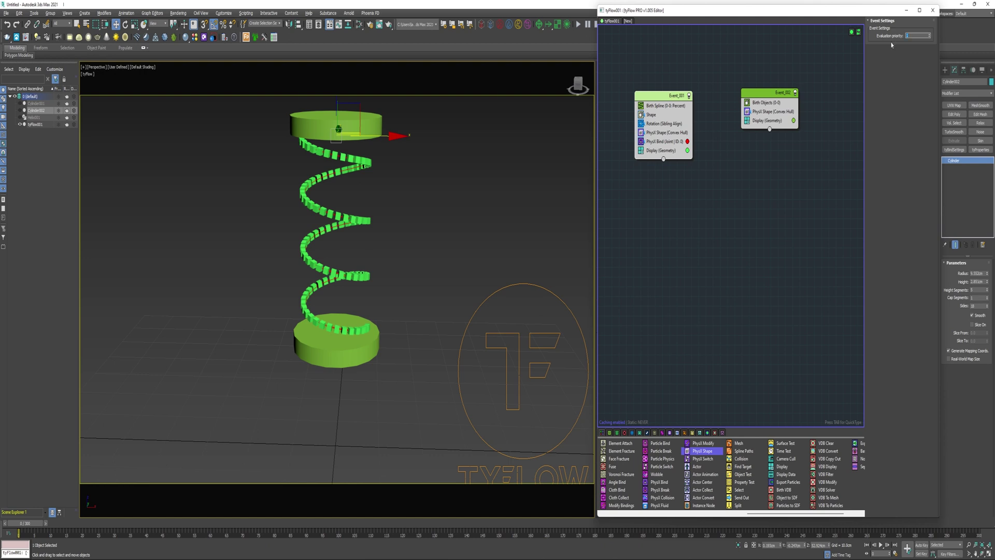
{"action": "type", "text": "2"}
{"action": "key", "text": "Return"}
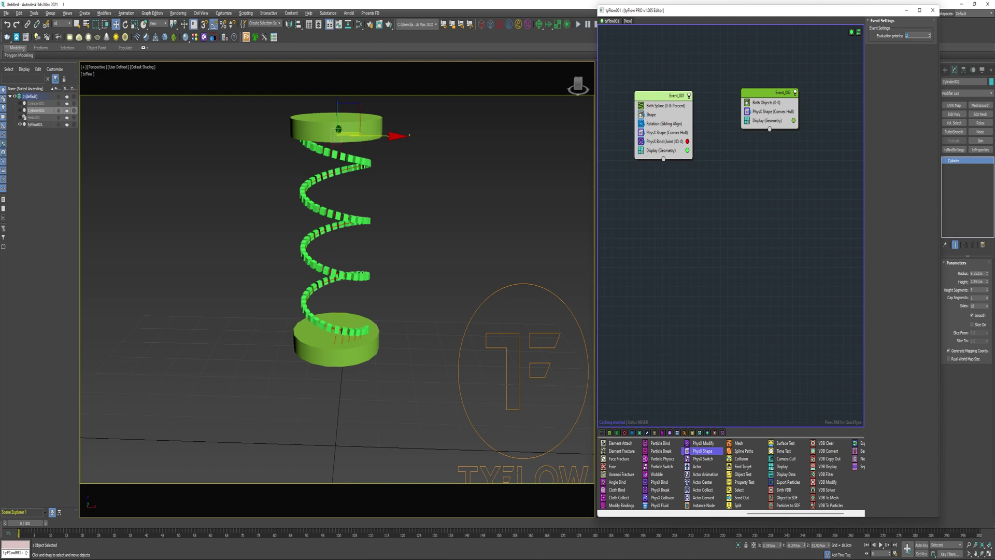
{"action": "left_click", "coordinate": [664, 142]}
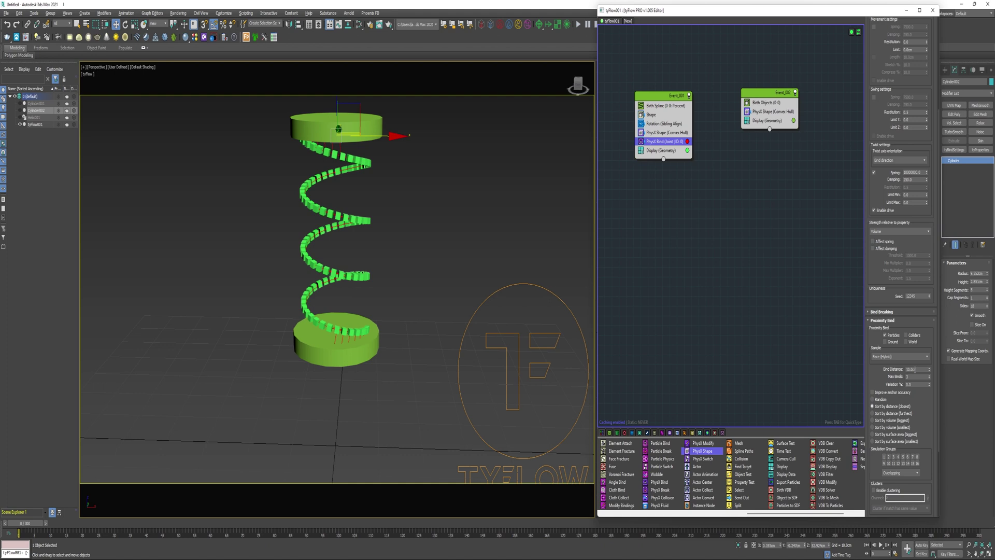
{"action": "scroll", "coordinate": [896, 372], "scroll_direction": "down", "scroll_amount": 3}
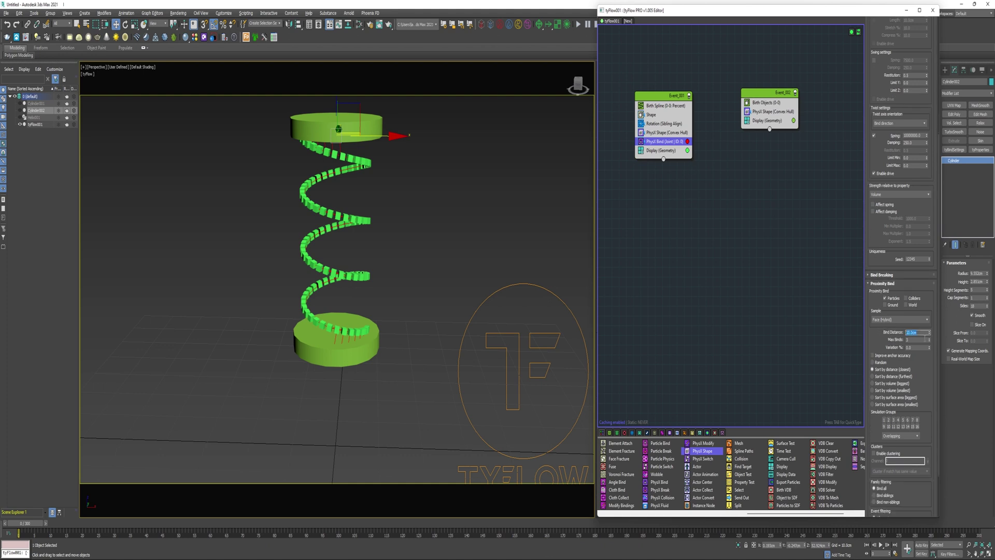
Create a flat box under the lower cylinder and place a copy above the upper cylinder, scaled up wider
{"action": "left_click", "coordinate": [85, 13]}
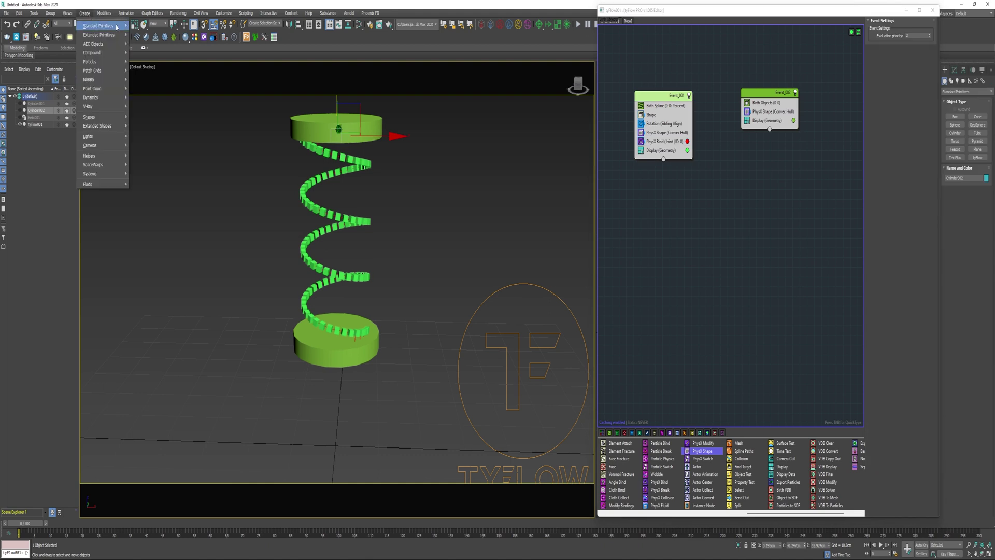
{"action": "mouse_move", "coordinate": [117, 27]}
{"action": "left_click", "coordinate": [147, 26]}
{"action": "left_click_drag", "start_coordinate": [253, 428], "coordinate": [418, 458]}
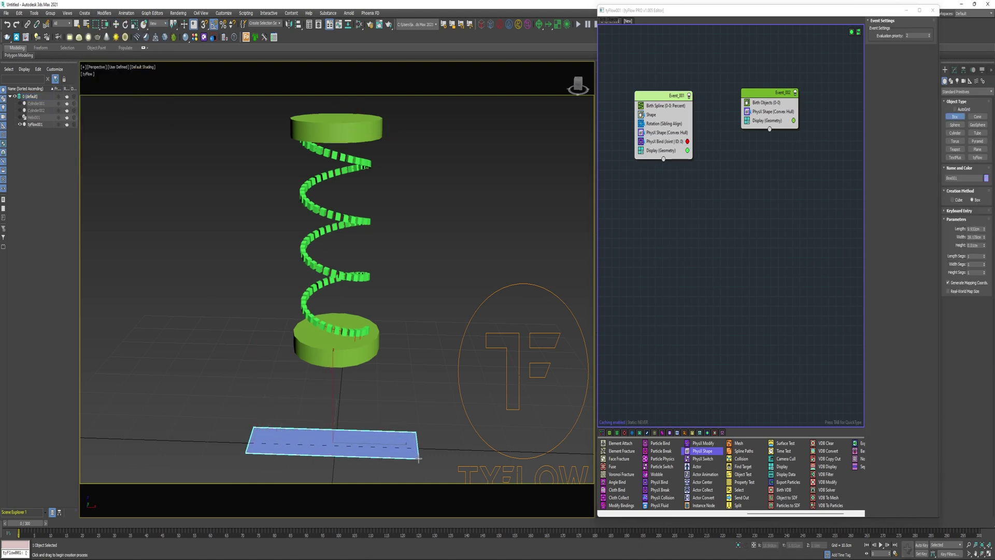
{"action": "left_click", "coordinate": [416, 445]}
{"action": "key", "text": "w"}
{"action": "mouse_move", "coordinate": [333, 395]}
{"action": "left_mouse_down"}
{"action": "mouse_move", "coordinate": [313, 303]}
{"action": "mouse_move", "coordinate": [336, 335]}
{"action": "mouse_move", "coordinate": [335, 104]}
{"action": "left_mouse_up"}
{"action": "key", "text": "Return"}
{"action": "key", "text": "r"}
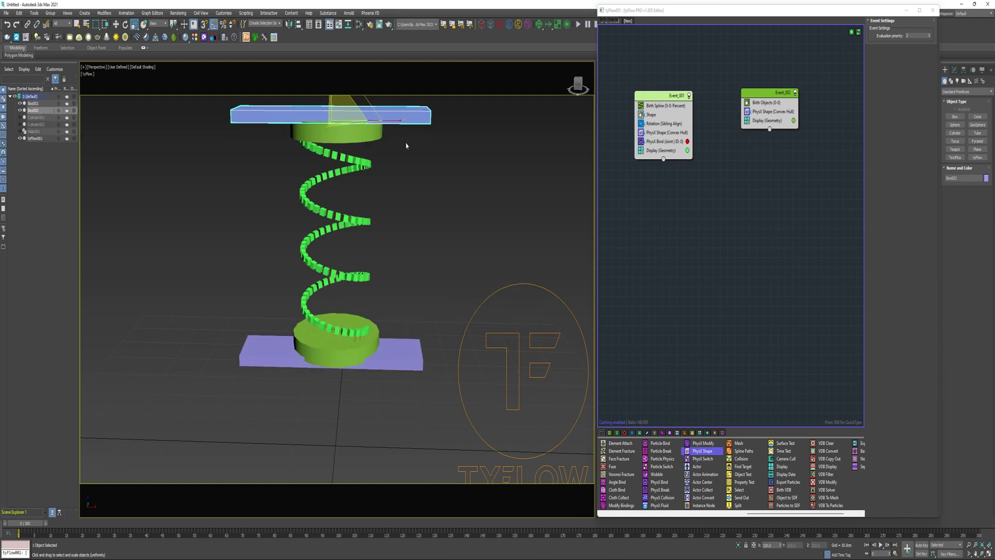
{"action": "left_click_drag", "start_coordinate": [406, 145], "coordinate": [392, 202]}
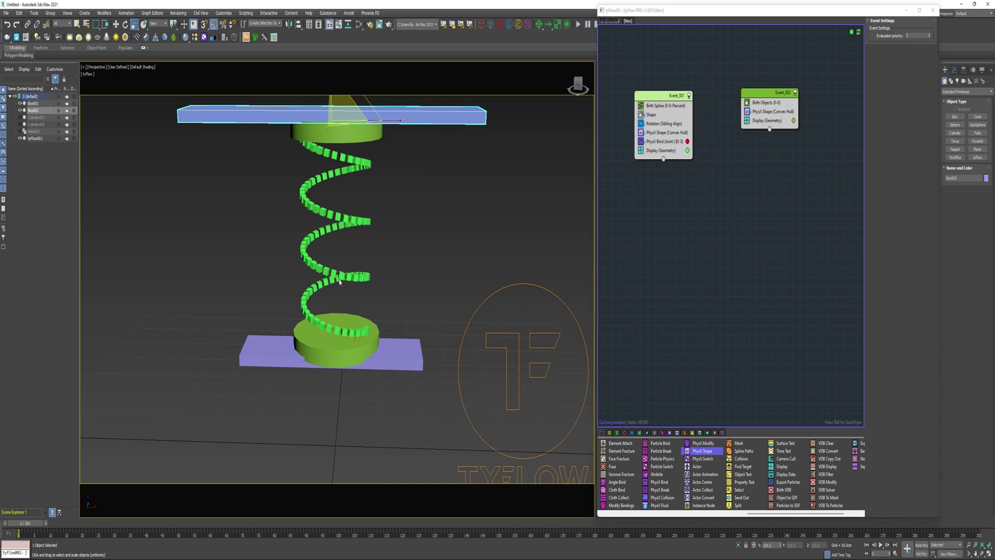
Create a tall, narrow cylinder and stand it on one end of the lower box as a post
{"action": "left_click", "coordinate": [85, 13]}
{"action": "mouse_move", "coordinate": [102, 26]}
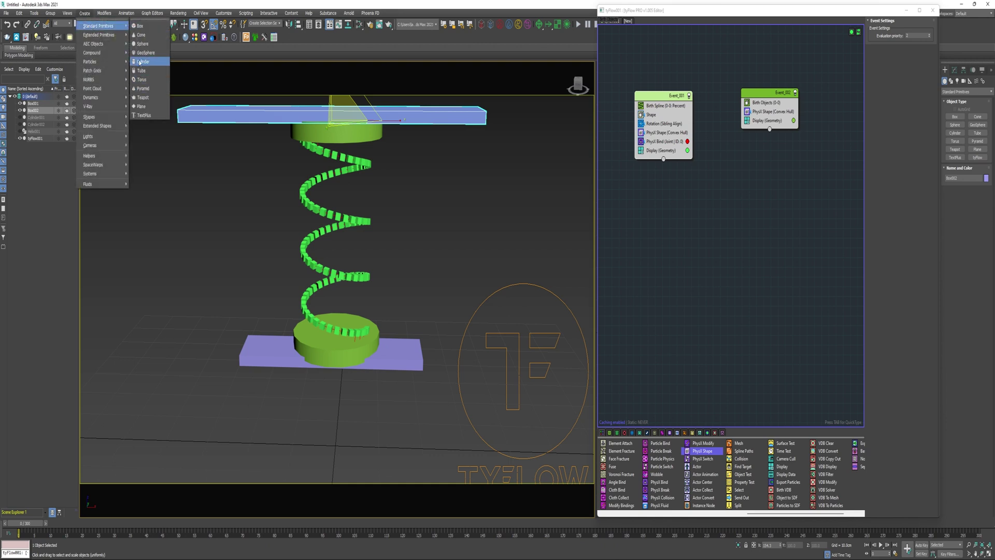
{"action": "left_click", "coordinate": [141, 61]}
{"action": "left_click_drag", "start_coordinate": [247, 441], "coordinate": [260, 451]}
{"action": "left_click", "coordinate": [253, 307]}
{"action": "key", "text": "w"}
{"action": "left_click_drag", "start_coordinate": [246, 397], "coordinate": [243, 296]}
Make a thinner scaled copy of the post on the lower box and raise the original post to the upper box
{"action": "key", "text": "r"}
{"action": "key", "text": "w"}
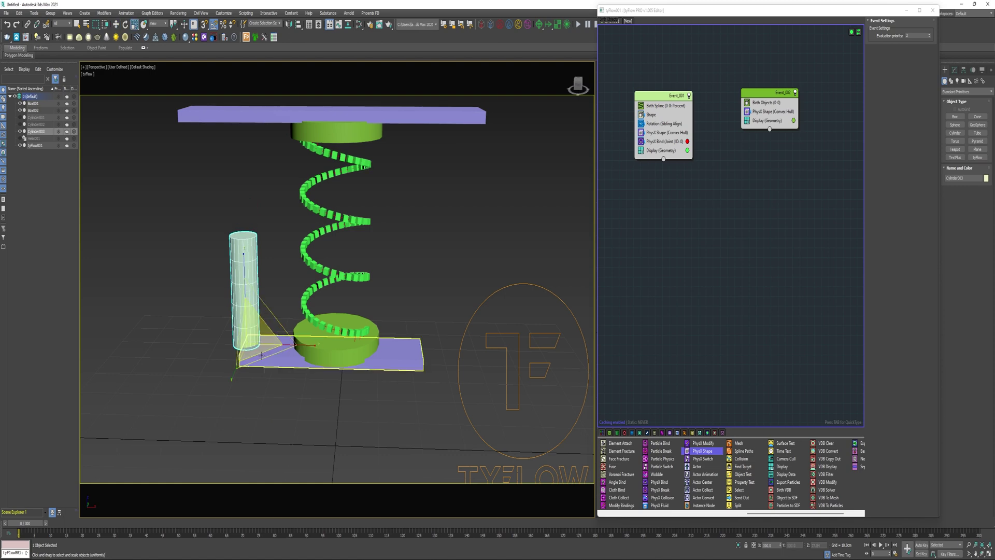
{"action": "mouse_move", "coordinate": [271, 345]}
{"action": "left_mouse_down", "text": "shift"}
{"action": "mouse_move", "coordinate": [294, 346]}
{"action": "mouse_move", "coordinate": [291, 337]}
{"action": "left_mouse_up", "text": "shift"}
{"action": "key", "text": "Return"}
{"action": "left_click", "coordinate": [244, 306]}
{"action": "left_click_drag", "start_coordinate": [244, 305], "coordinate": [240, 83]}
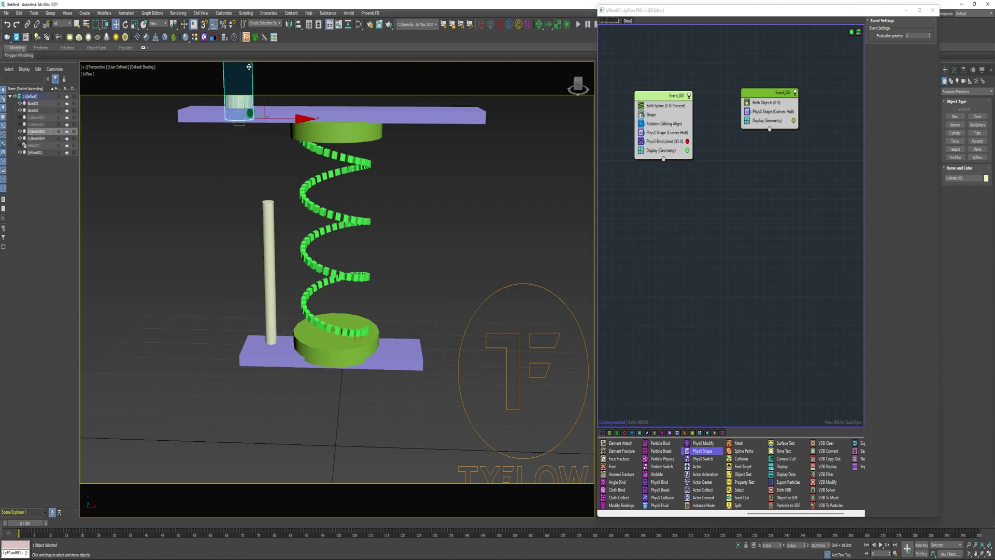
Copy the thick and thin posts to the opposite side of the spring and adjust the copied upper post's position
{"action": "left_click", "coordinate": [269, 223], "text": "ctrl"}
{"action": "left_click_drag", "start_coordinate": [282, 174], "coordinate": [421, 200], "text": "shift"}
{"action": "key", "text": "Return"}
{"action": "left_click", "coordinate": [380, 102]}
{"action": "left_click_drag", "start_coordinate": [379, 102], "coordinate": [436, 108]}
Rotate the original thick post on the upper box so that it hangs below the box
{"action": "left_click", "coordinate": [239, 102]}
{"action": "key", "text": "e"}
{"action": "left_click_drag", "start_coordinate": [229, 120], "coordinate": [246, 208]}
Toggle PhysX simulation groups 1 and 2 on the tyFlow object and review its cache settings
{"action": "left_click", "coordinate": [564, 305]}
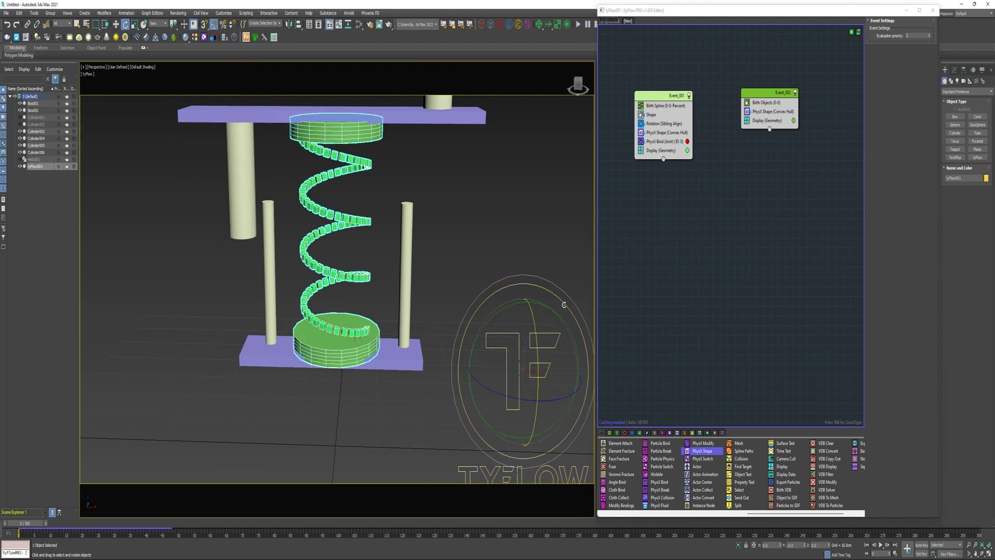
{"action": "left_click", "coordinate": [955, 70]}
{"action": "left_click_drag", "start_coordinate": [976, 397], "coordinate": [975, 264]}
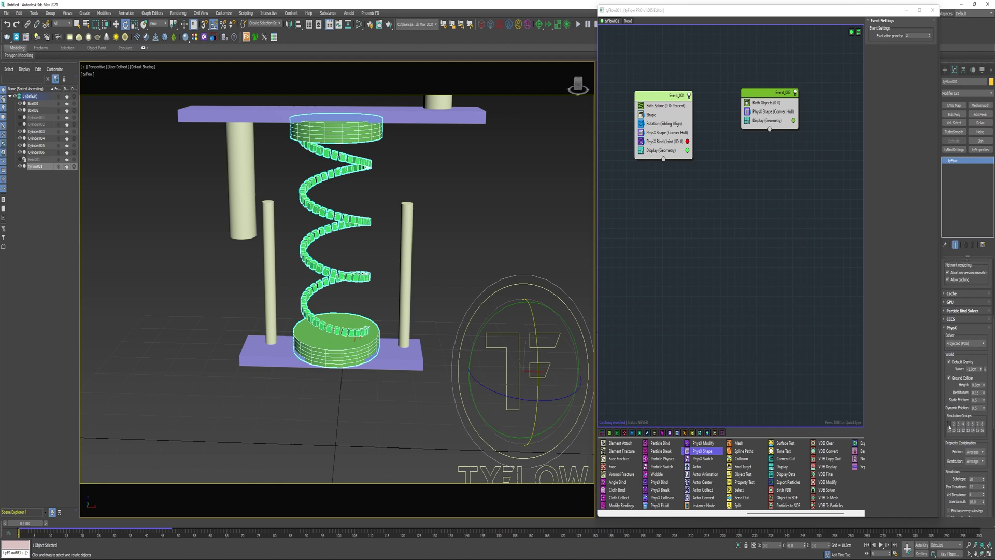
{"action": "left_click", "coordinate": [949, 424]}
{"action": "left_click", "coordinate": [954, 424]}
{"action": "left_click", "coordinate": [951, 293]}
{"action": "left_click_drag", "start_coordinate": [943, 427], "coordinate": [943, 423]}
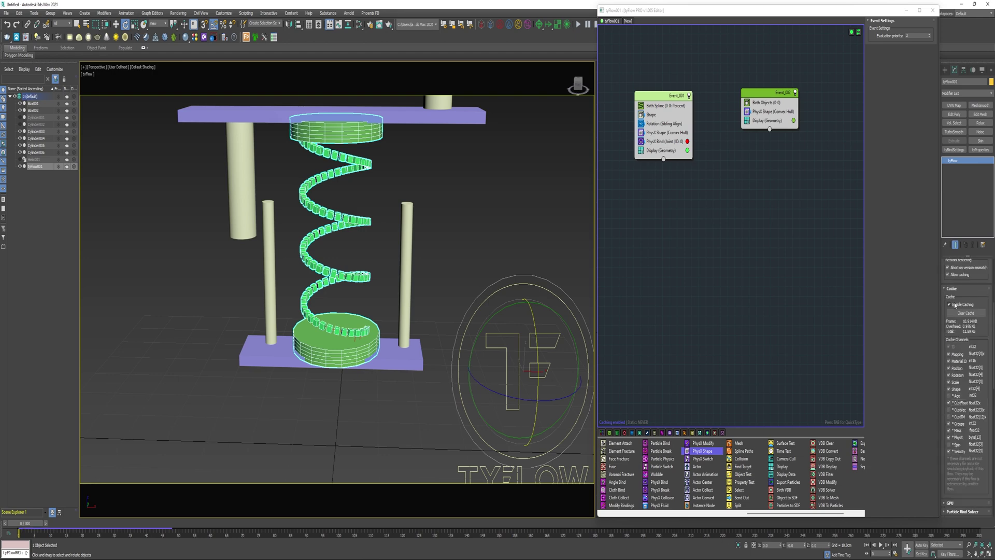
{"action": "left_click", "coordinate": [953, 290]}
Auto-key the upper box moving down and back up by frame 31, and copy keys further along the timeline
{"action": "left_click", "coordinate": [415, 116]}
{"action": "key", "text": "w"}
{"action": "key", "text": "n"}
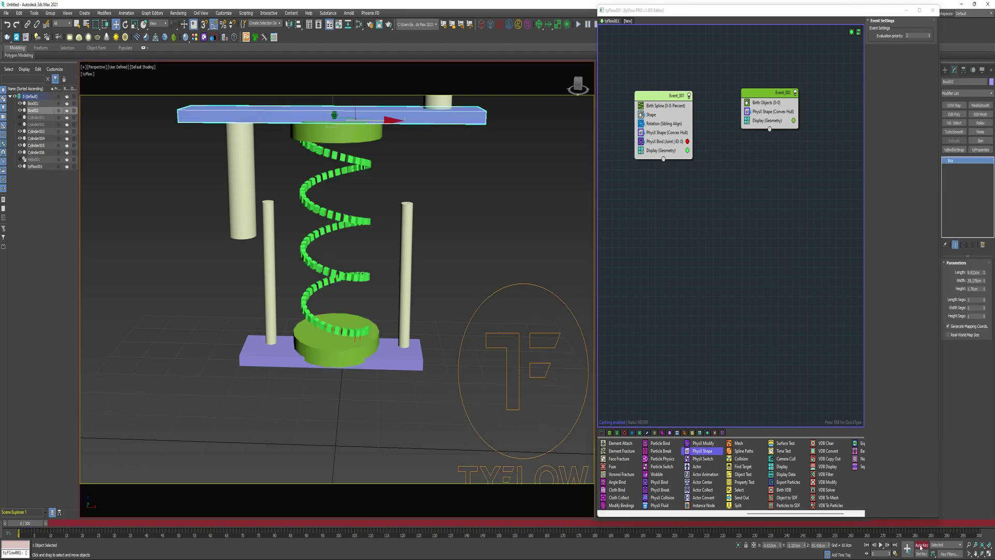
{"action": "left_click_drag", "start_coordinate": [25, 524], "coordinate": [71, 528]}
{"action": "left_click_drag", "start_coordinate": [331, 98], "coordinate": [331, 174]}
{"action": "left_click_drag", "start_coordinate": [72, 524], "coordinate": [121, 525]}
{"action": "left_click_drag", "start_coordinate": [330, 148], "coordinate": [328, 64]}
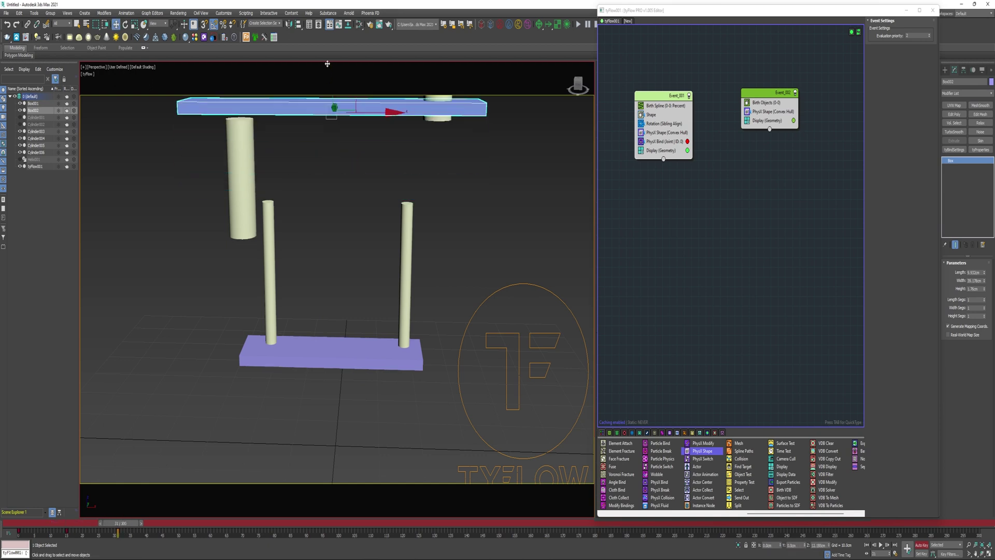
{"action": "left_click_drag", "start_coordinate": [113, 532], "coordinate": [185, 533], "text": "shift"}
{"action": "key", "text": "n"}
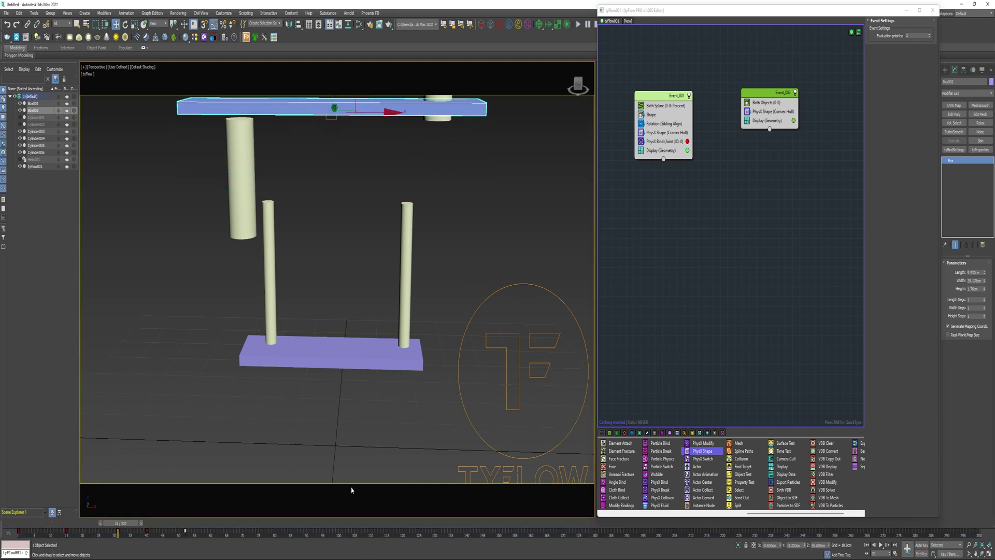
Add a distance-based Surface Test to the end cylinders' Event_002 and pick the upper box as its test object
{"action": "left_click_drag", "start_coordinate": [111, 524], "coordinate": [26, 522]}
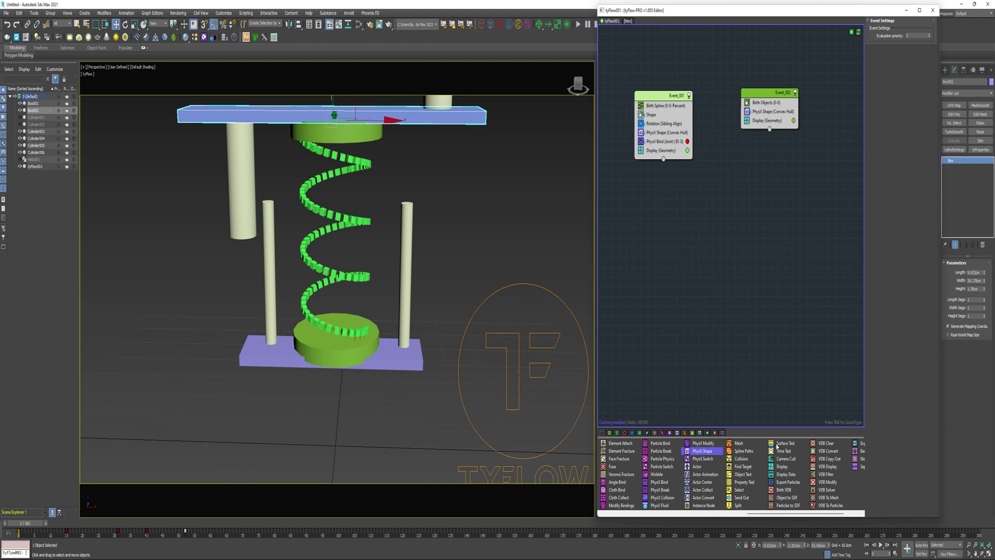
{"action": "left_click_drag", "start_coordinate": [777, 445], "coordinate": [770, 120]}
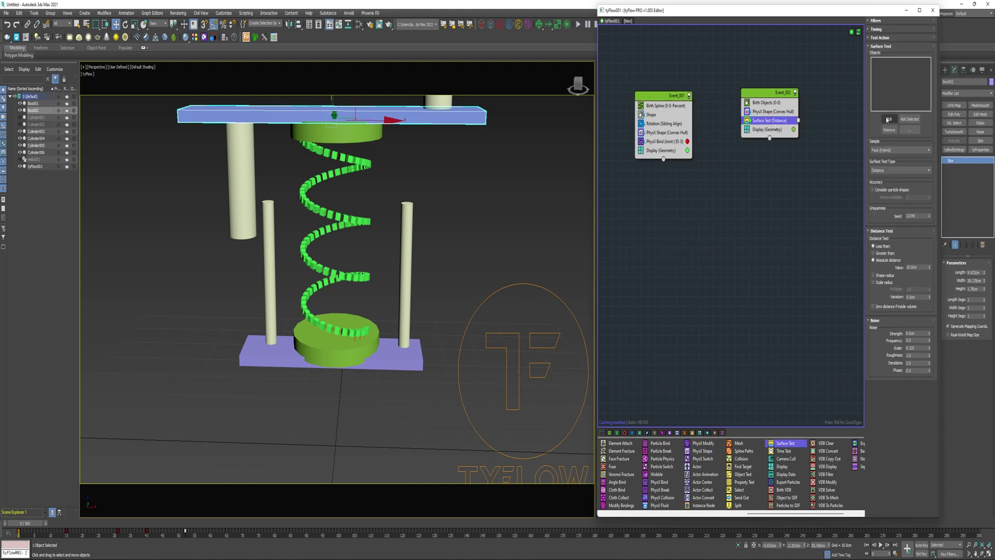
{"action": "left_click", "coordinate": [889, 119]}
{"action": "left_click", "coordinate": [398, 117]}
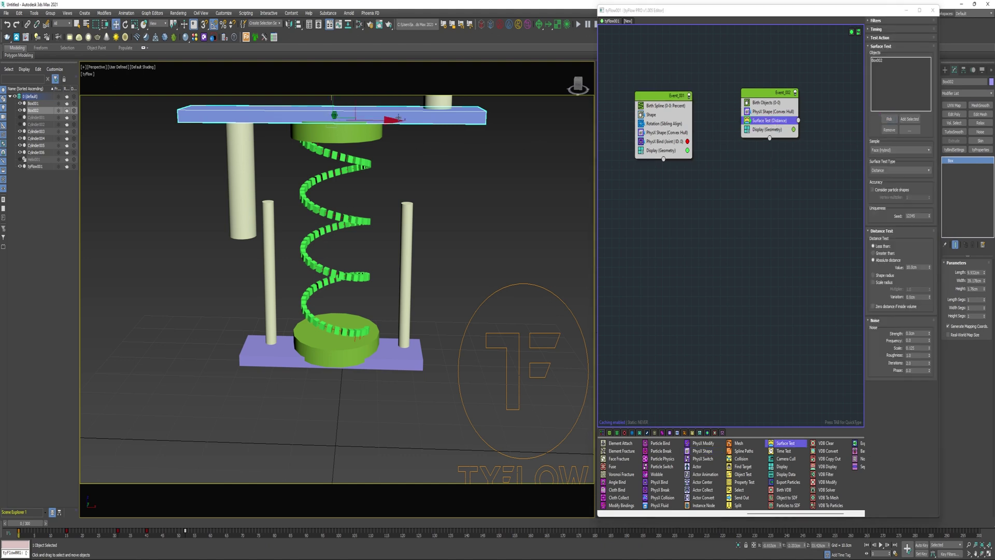
Create an Object Bind event with its input side switched, connect Event_002's surface test to it, and bind it to the upper box
{"action": "scroll", "coordinate": [714, 474], "scroll_direction": "up", "scroll_amount": 5}
{"action": "left_click_drag", "start_coordinate": [738, 452], "coordinate": [798, 121]}
{"action": "right_click", "coordinate": [789, 182]}
{"action": "left_click", "coordinate": [809, 257]}
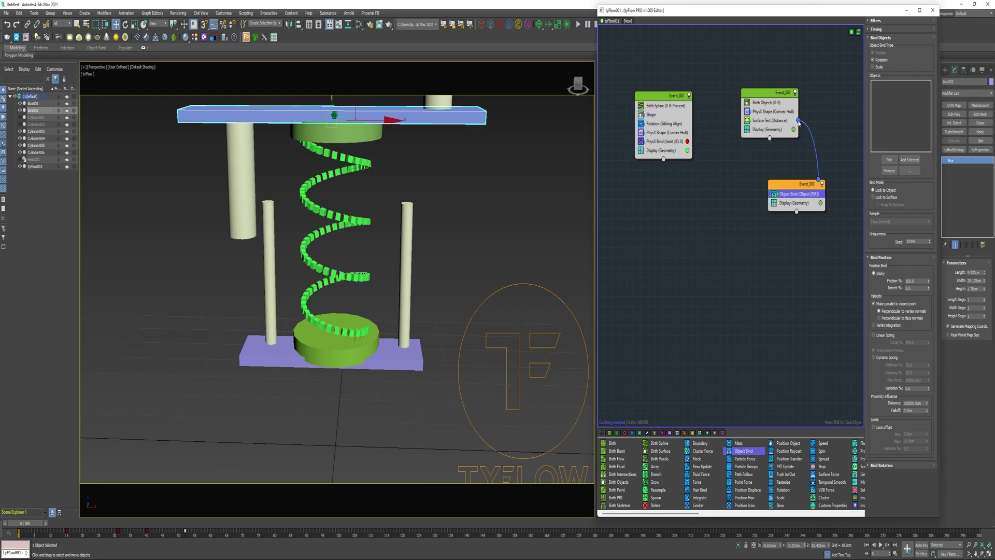
{"action": "left_click", "coordinate": [443, 118]}
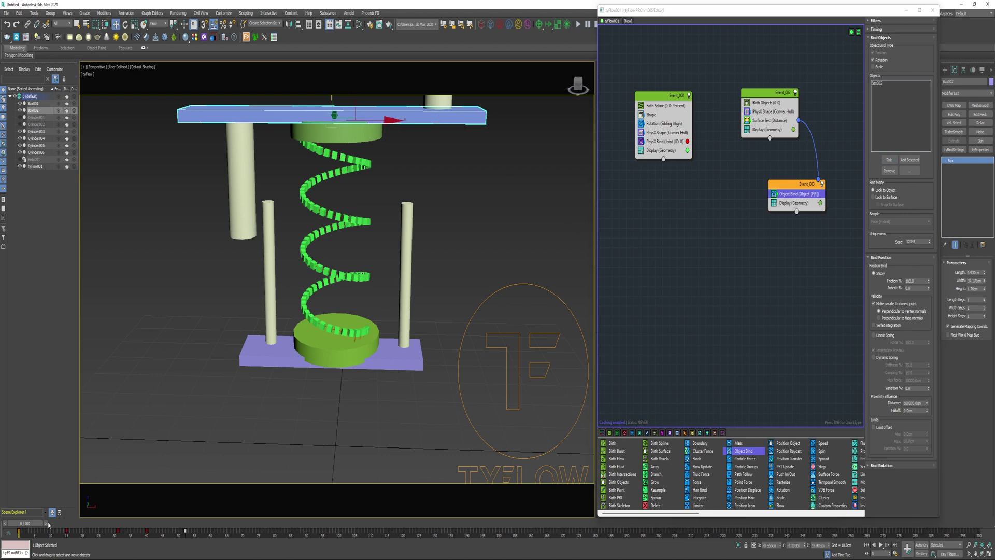
Add a PhysX Switch set to Kinematic above Event_002's surface test, scrubbing the opening frames to check the cylinders' motion
{"action": "mouse_move", "coordinate": [27, 527]}
{"action": "left_mouse_down"}
{"action": "mouse_move", "coordinate": [113, 516]}
{"action": "mouse_move", "coordinate": [22, 519]}
{"action": "left_mouse_up"}
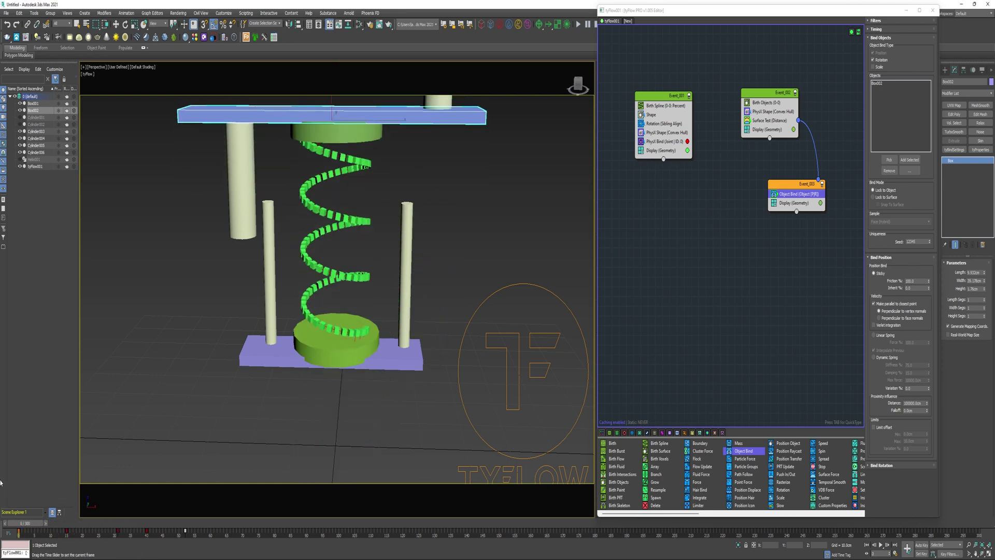
{"action": "key", "text": "w"}
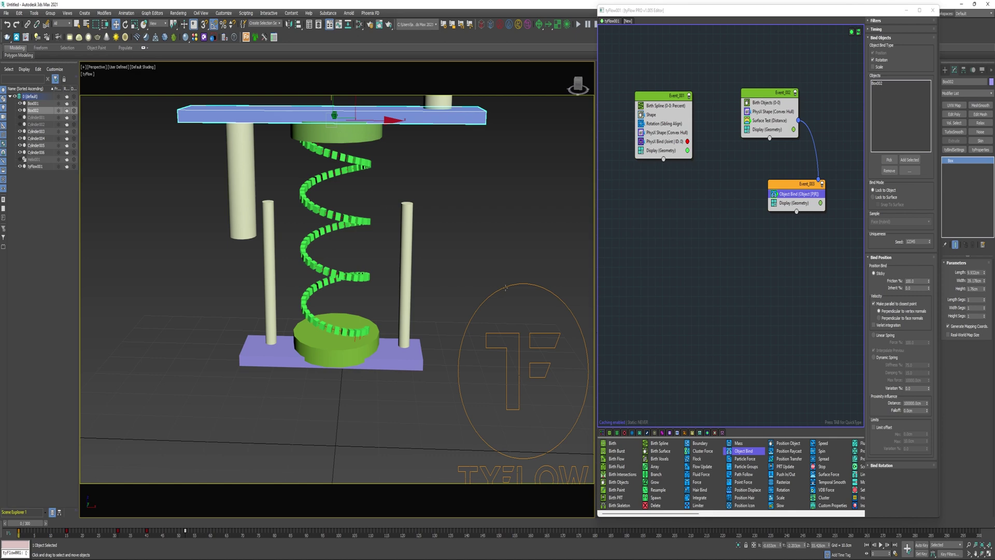
{"action": "left_click_drag", "start_coordinate": [25, 522], "coordinate": [46, 523]}
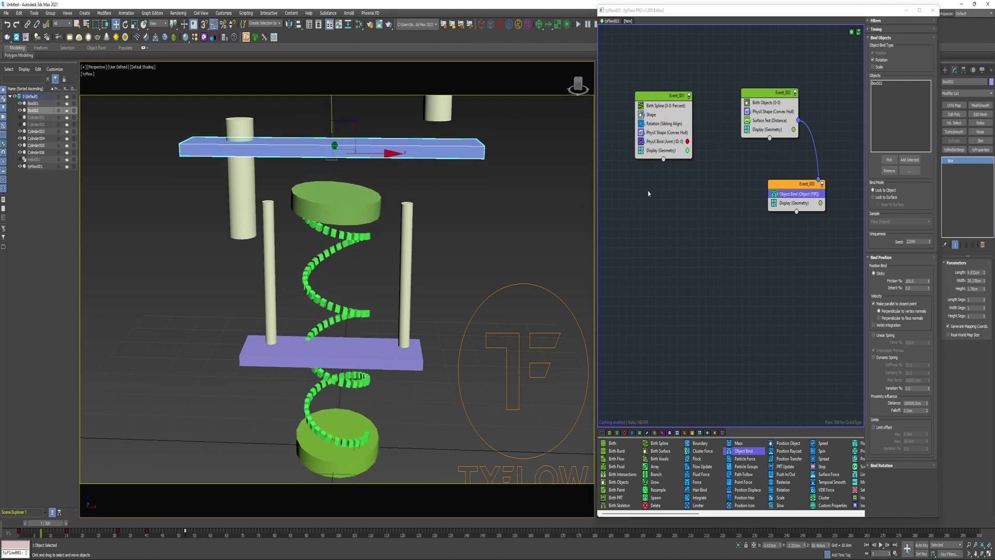
{"action": "scroll", "coordinate": [718, 471], "scroll_direction": "right", "scroll_amount": 8}
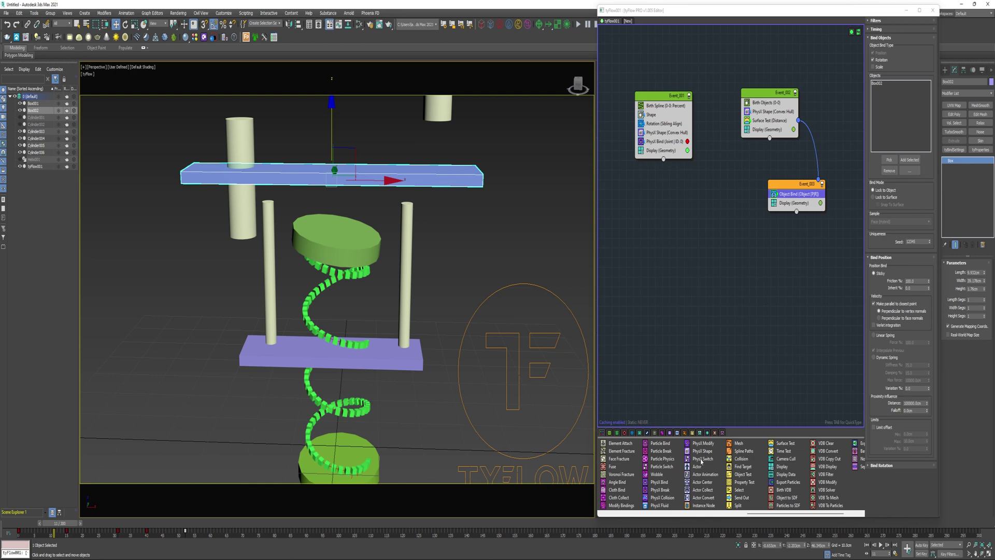
{"action": "left_click_drag", "start_coordinate": [701, 460], "coordinate": [772, 122]}
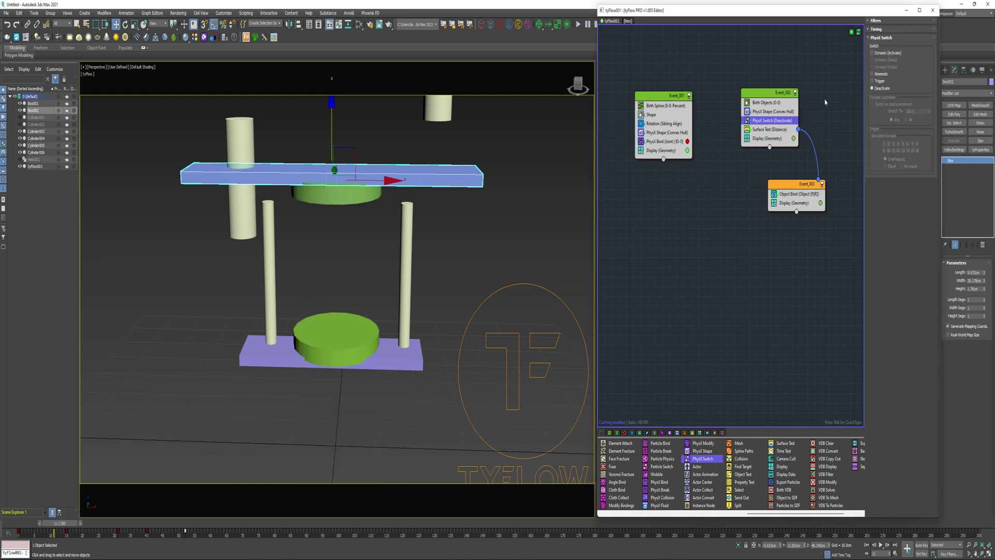
{"action": "left_click", "coordinate": [872, 74]}
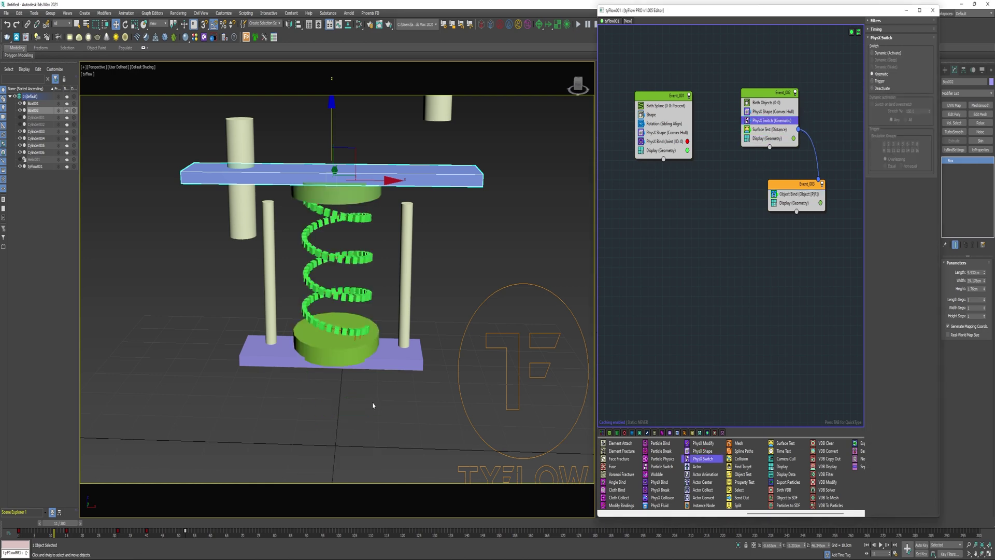
{"action": "left_click_drag", "start_coordinate": [60, 524], "coordinate": [26, 524]}
{"action": "key", "text": "w"}
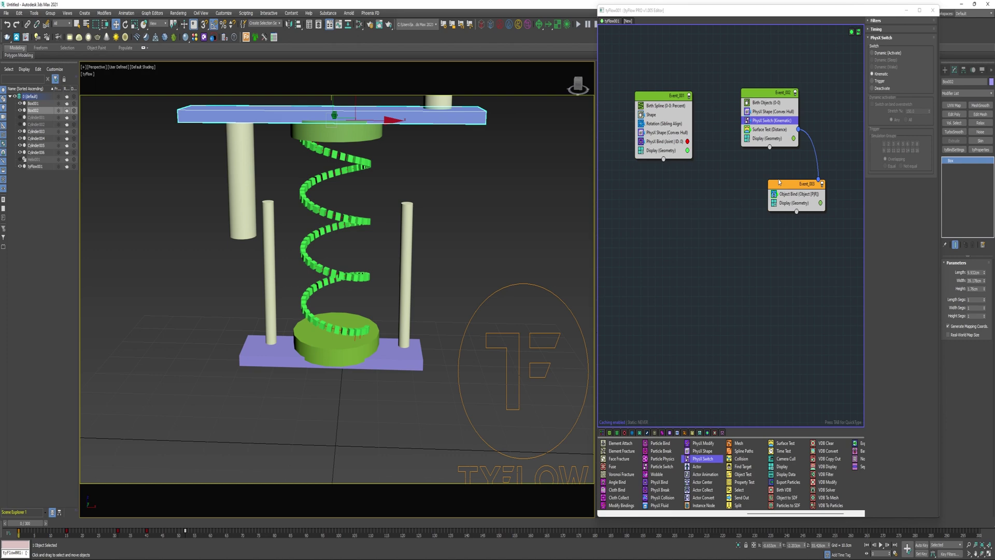
Create a Birth Objects event from the two thick and two thin posts, with Center All Pivots turned off
{"action": "scroll", "coordinate": [618, 484], "scroll_direction": "left", "scroll_amount": 5}
{"action": "left_click_drag", "start_coordinate": [619, 481], "coordinate": [641, 288]}
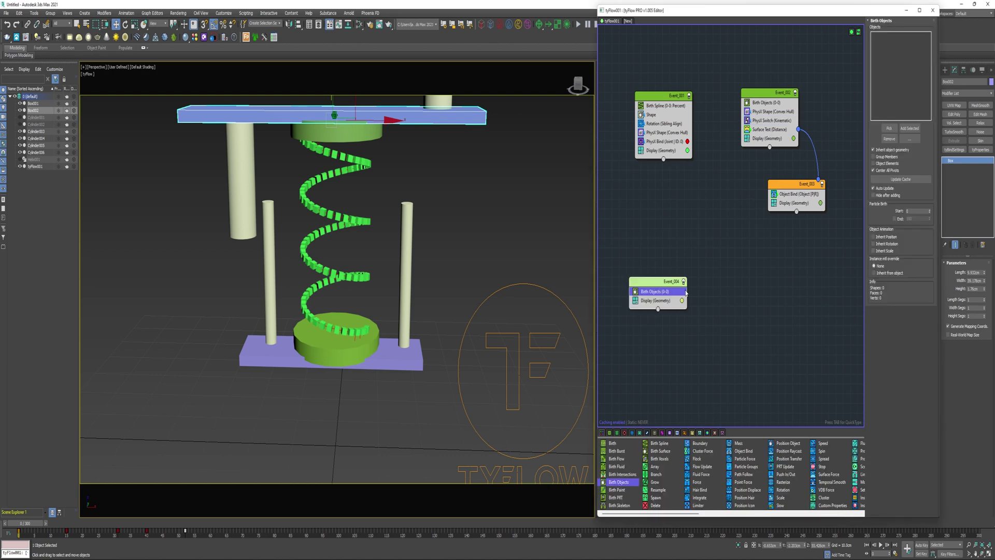
{"action": "left_click", "coordinate": [438, 103]}
{"action": "left_click", "coordinate": [251, 183], "text": "ctrl"}
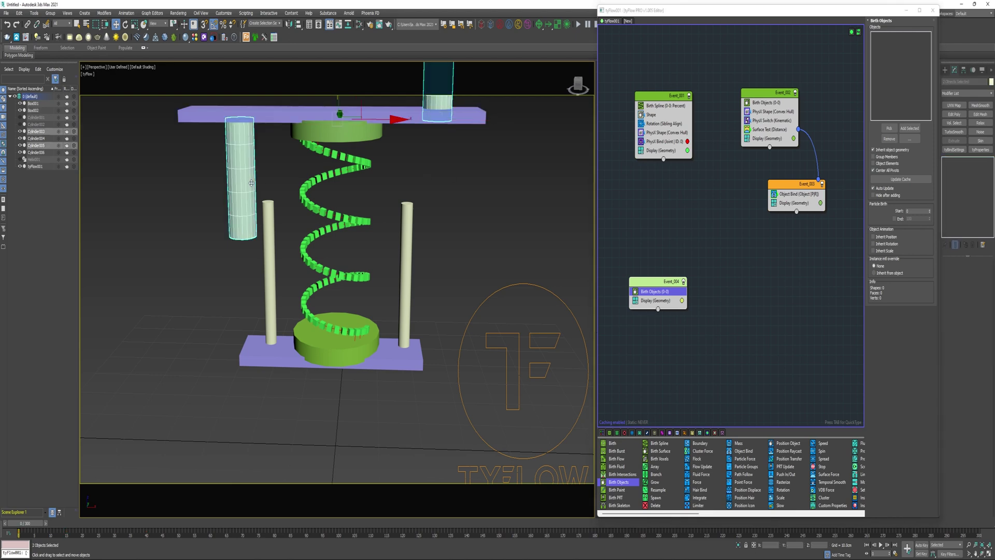
{"action": "left_click", "coordinate": [269, 215], "text": "ctrl"}
{"action": "left_click", "coordinate": [407, 233], "text": "ctrl"}
{"action": "left_click", "coordinate": [910, 128]}
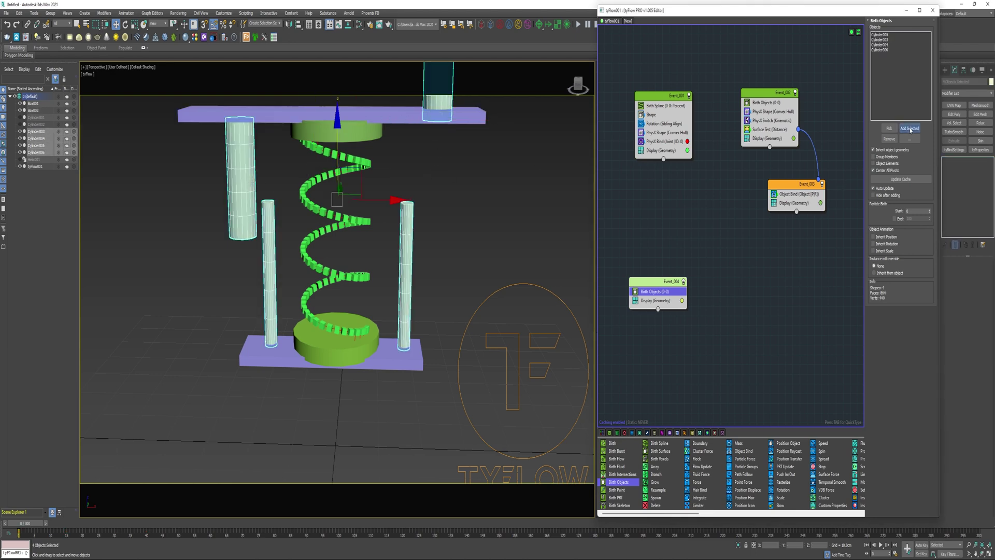
{"action": "left_click", "coordinate": [880, 172]}
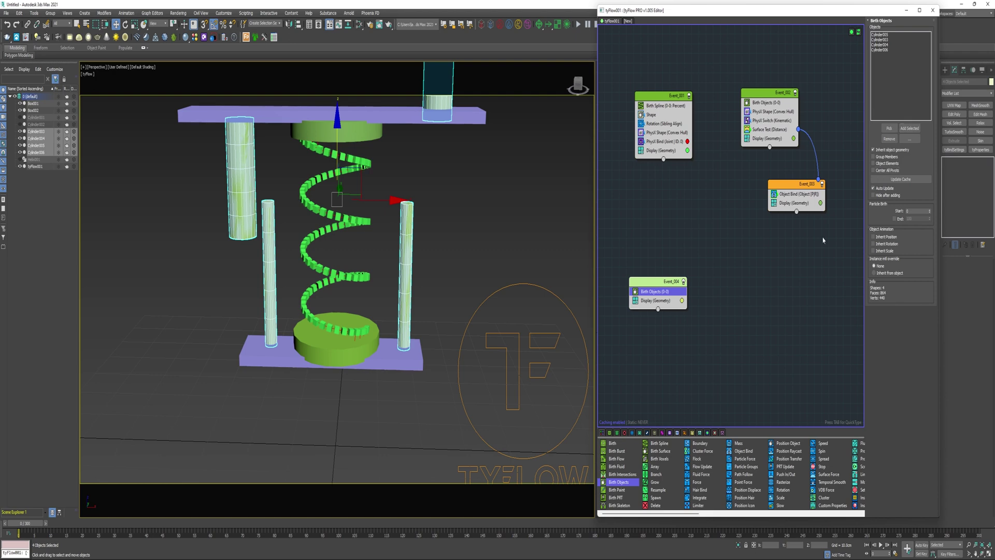
Add a distance-based Surface Test to the posts' Event_004 and pick the upper box as its test object
{"action": "scroll", "coordinate": [690, 474], "scroll_direction": "down", "scroll_amount": 5}
{"action": "left_click_drag", "start_coordinate": [777, 443], "coordinate": [660, 304]}
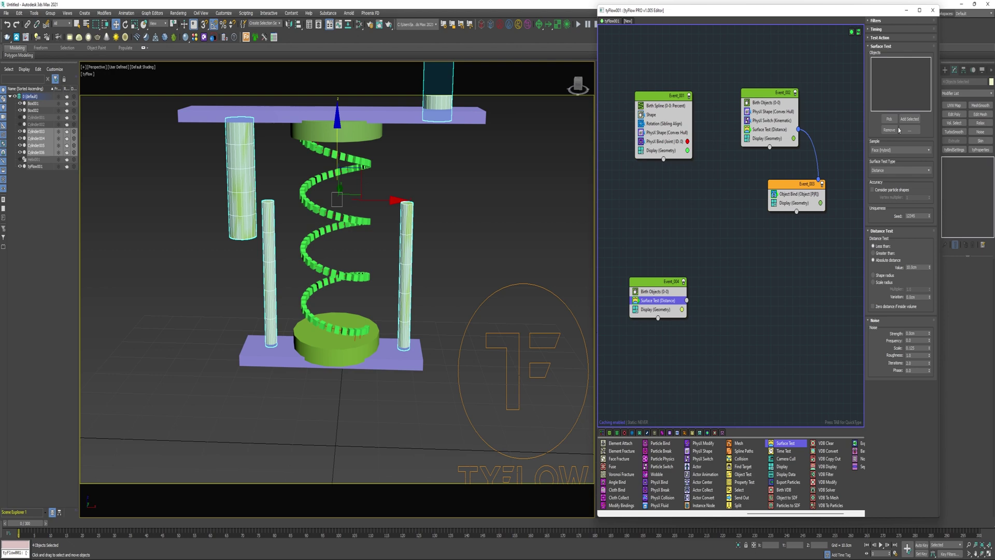
{"action": "left_click", "coordinate": [889, 119]}
{"action": "left_click", "coordinate": [392, 113]}
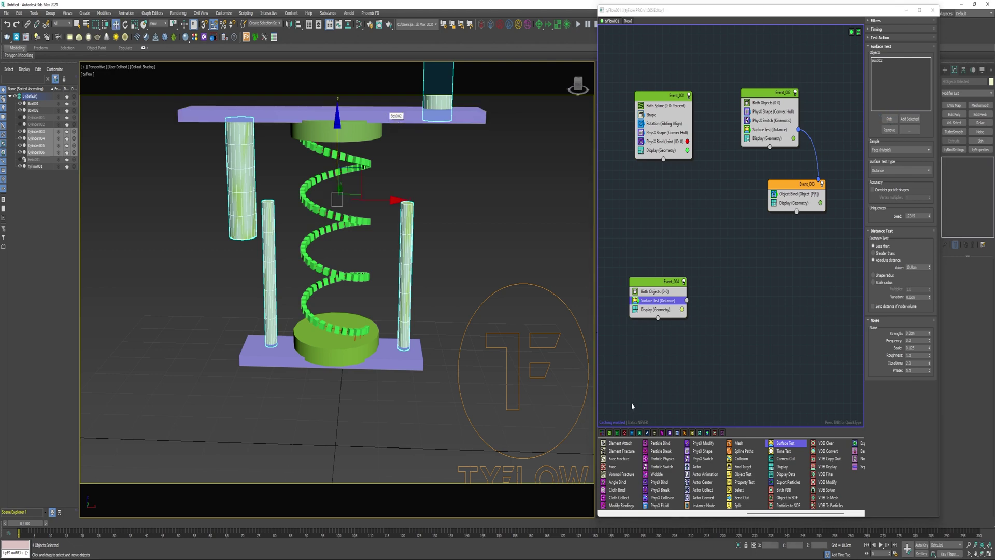
Connect Event_004's surface test to a new Object Bind event bound to the upper box, and hide the original post cylinders
{"action": "scroll", "coordinate": [651, 457], "scroll_direction": "left", "scroll_amount": 5}
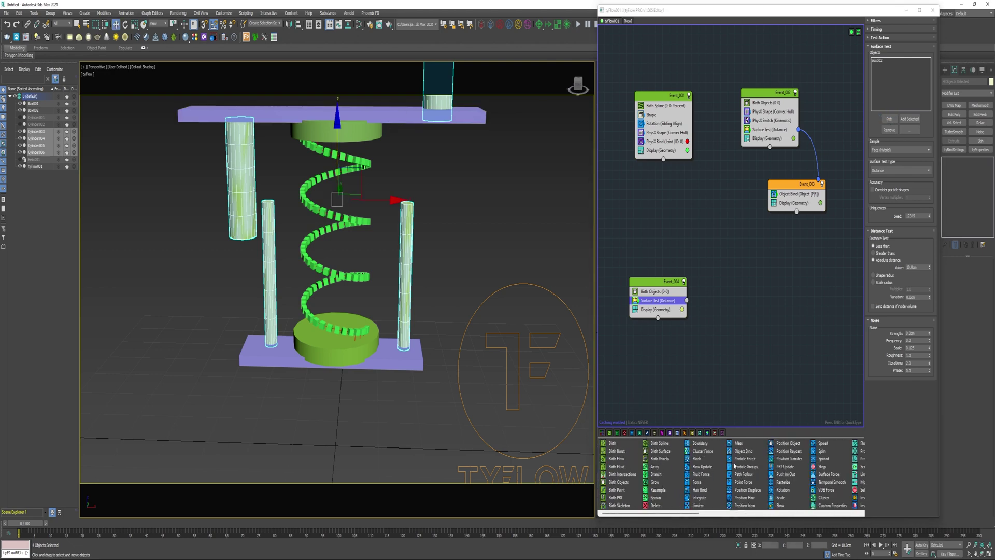
{"action": "left_click_drag", "start_coordinate": [745, 456], "coordinate": [675, 358]}
{"action": "right_click", "coordinate": [693, 354]}
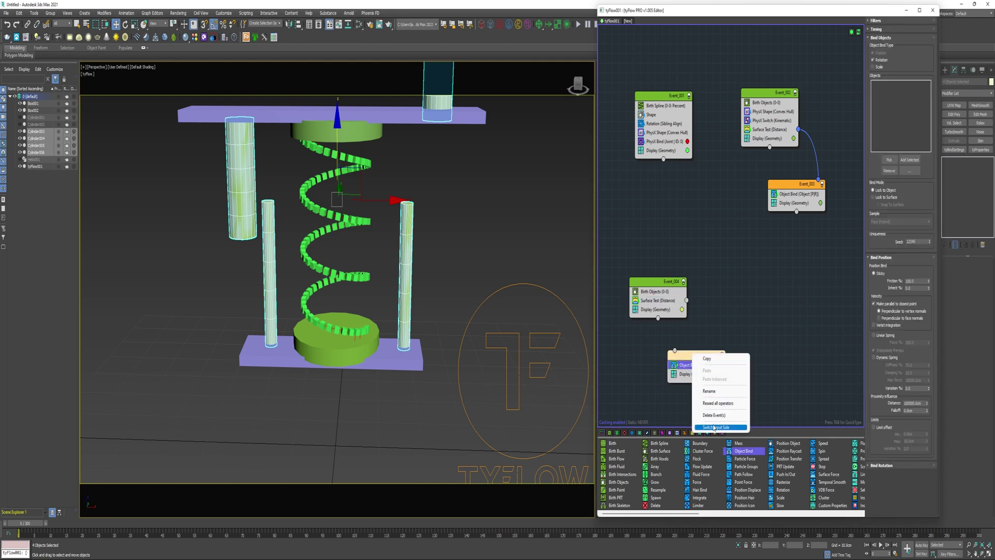
{"action": "left_click", "coordinate": [706, 427]}
{"action": "left_click", "coordinate": [890, 164]}
{"action": "left_click", "coordinate": [445, 117]}
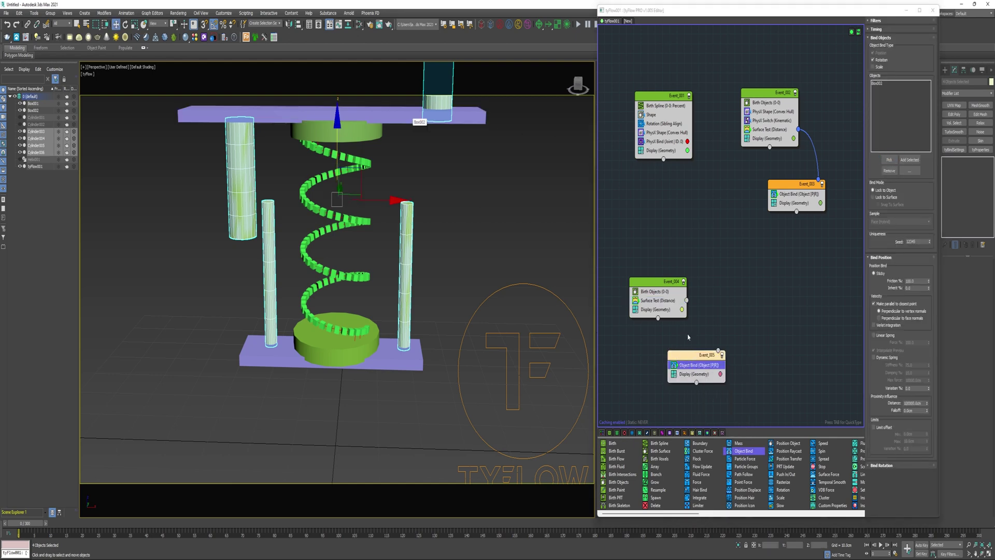
{"action": "left_click_drag", "start_coordinate": [720, 354], "coordinate": [686, 300]}
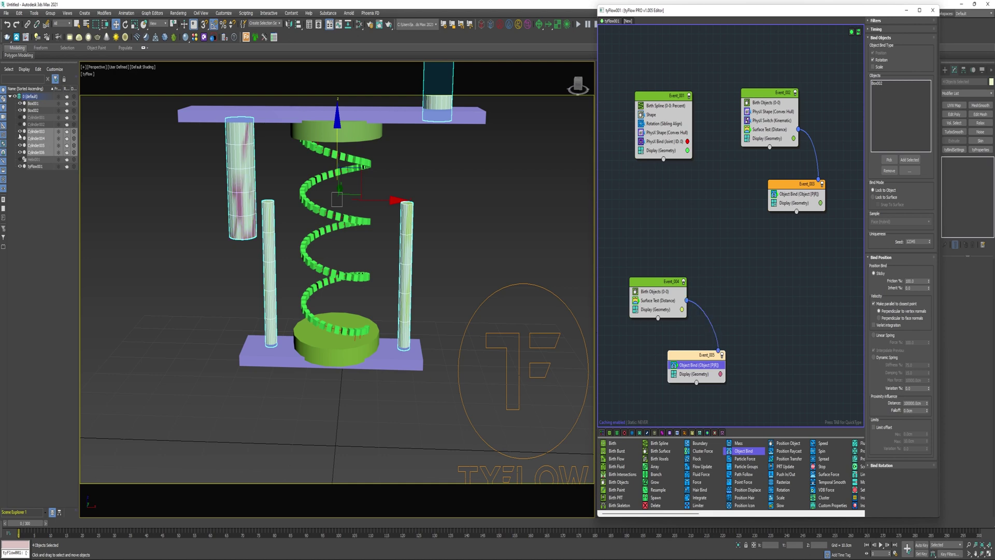
{"action": "left_click", "coordinate": [173, 182]}
{"action": "left_click_drag", "start_coordinate": [707, 354], "coordinate": [687, 341]}
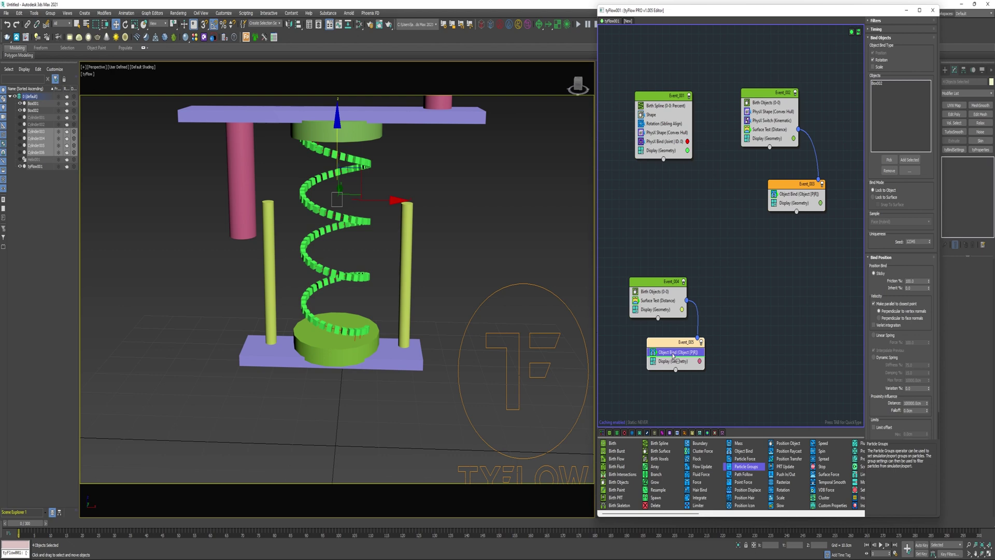
Add Particle Groups operators to Event_005 and Event_004, setting simulation group 1 for Event_004
{"action": "left_click_drag", "start_coordinate": [673, 353], "coordinate": [681, 346]}
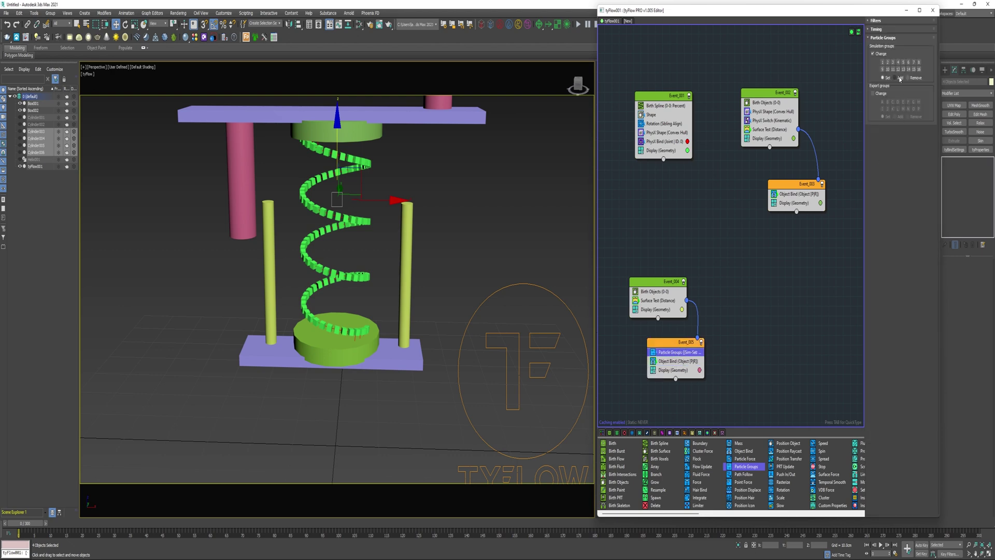
{"action": "left_click_drag", "start_coordinate": [746, 466], "coordinate": [660, 294]}
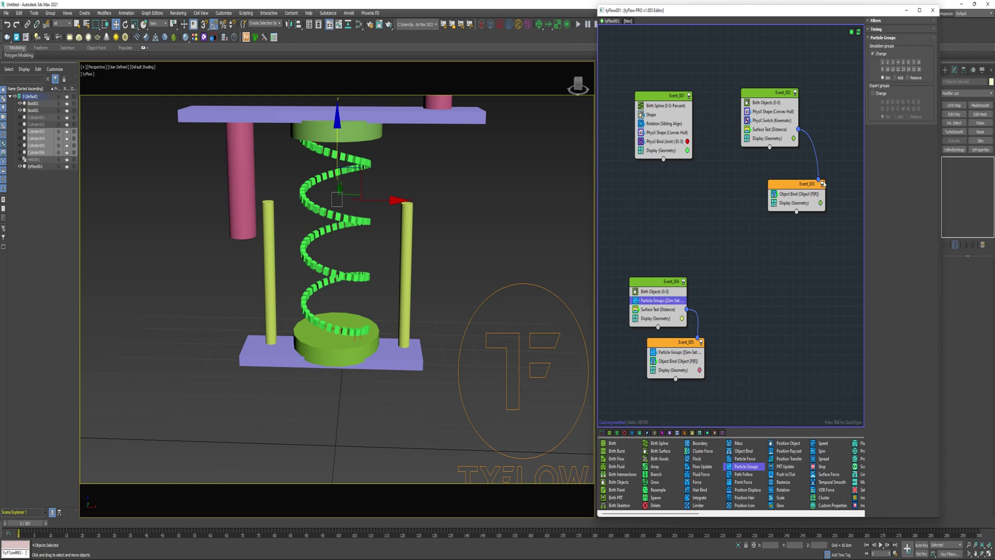
{"action": "left_click_drag", "start_coordinate": [574, 282], "coordinate": [560, 322]}
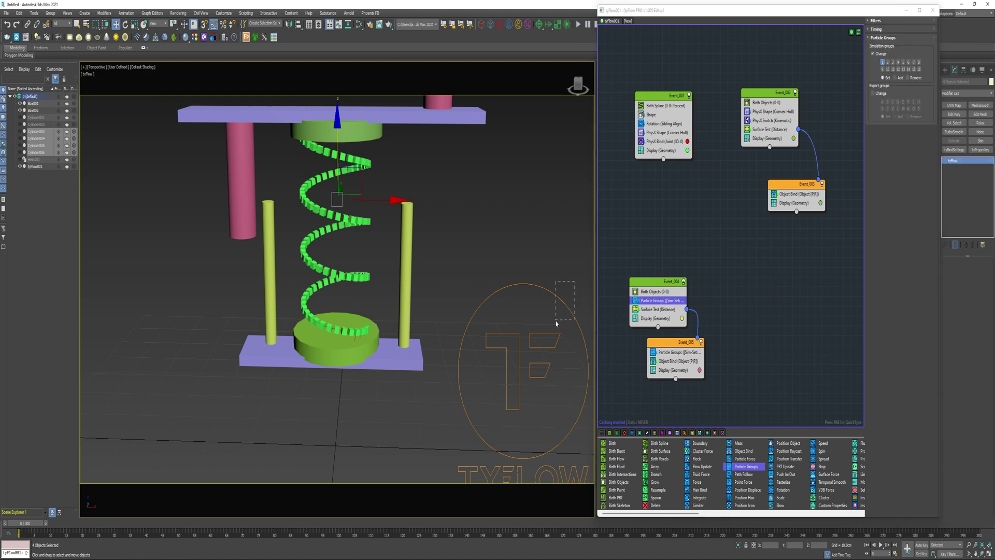
Add a Set Target operator to Event_005 using From Neighbors, simulation group 1 and Absolute closest
{"action": "scroll", "coordinate": [715, 473], "scroll_direction": "down", "scroll_amount": 3}
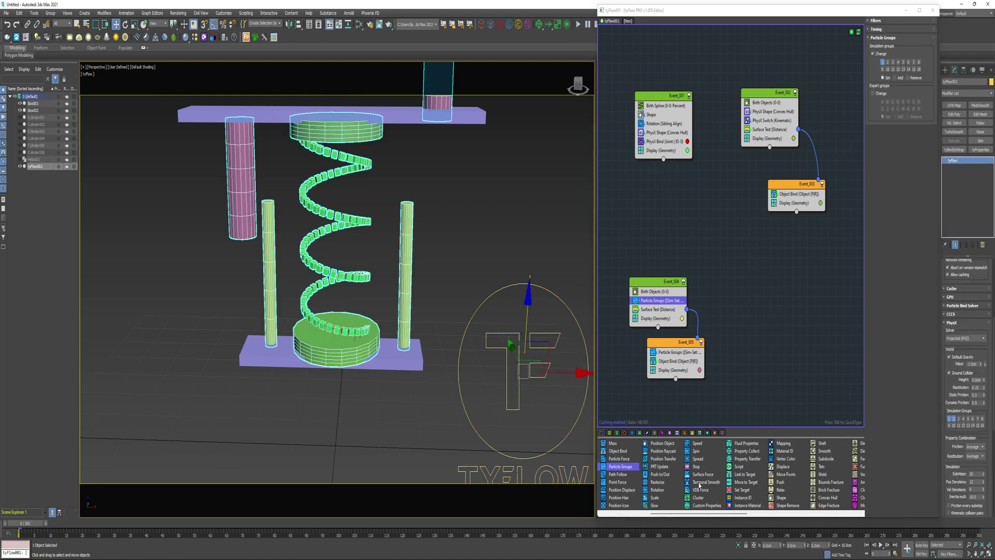
{"action": "left_click_drag", "start_coordinate": [735, 491], "coordinate": [716, 344]}
{"action": "left_click", "coordinate": [885, 53]}
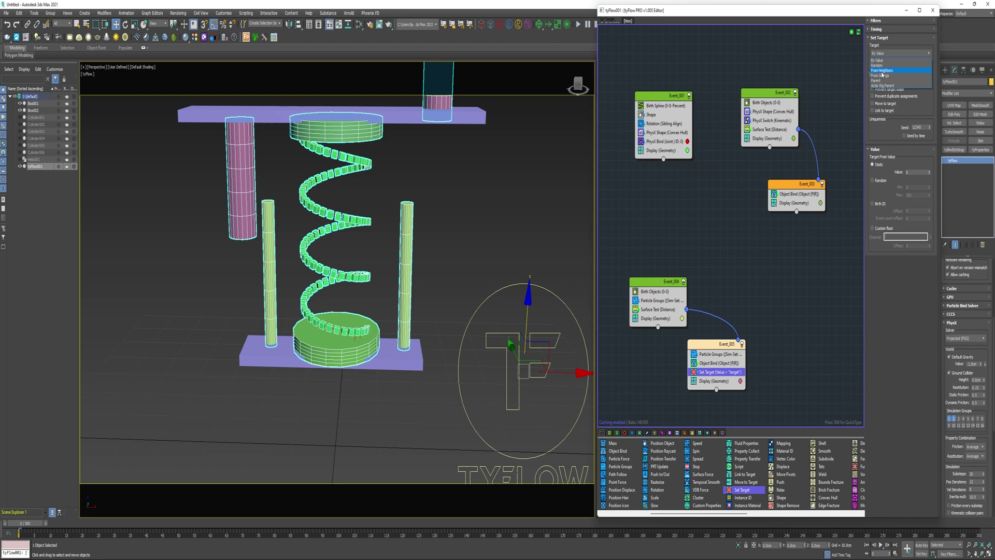
{"action": "left_click", "coordinate": [883, 71]}
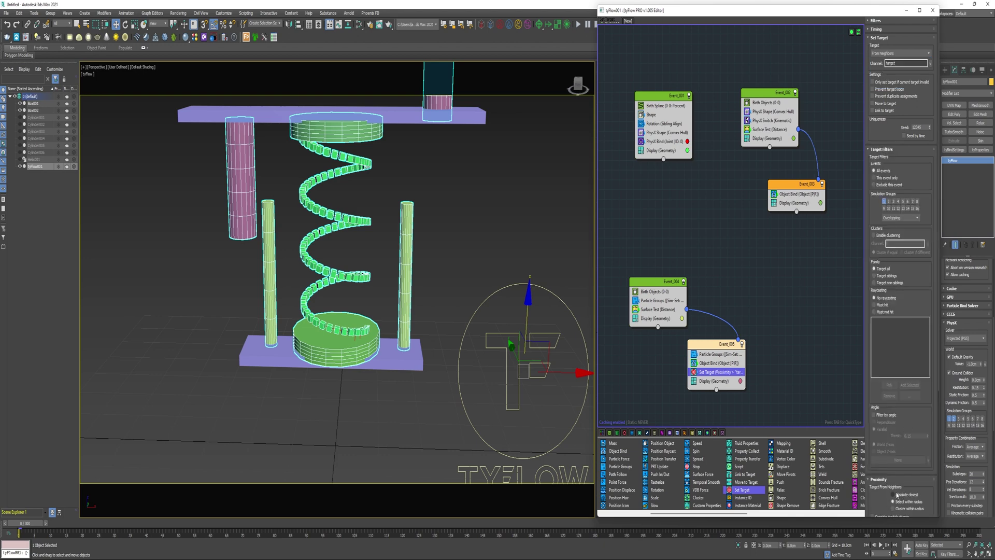
{"action": "left_click_drag", "start_coordinate": [880, 489], "coordinate": [875, 386]}
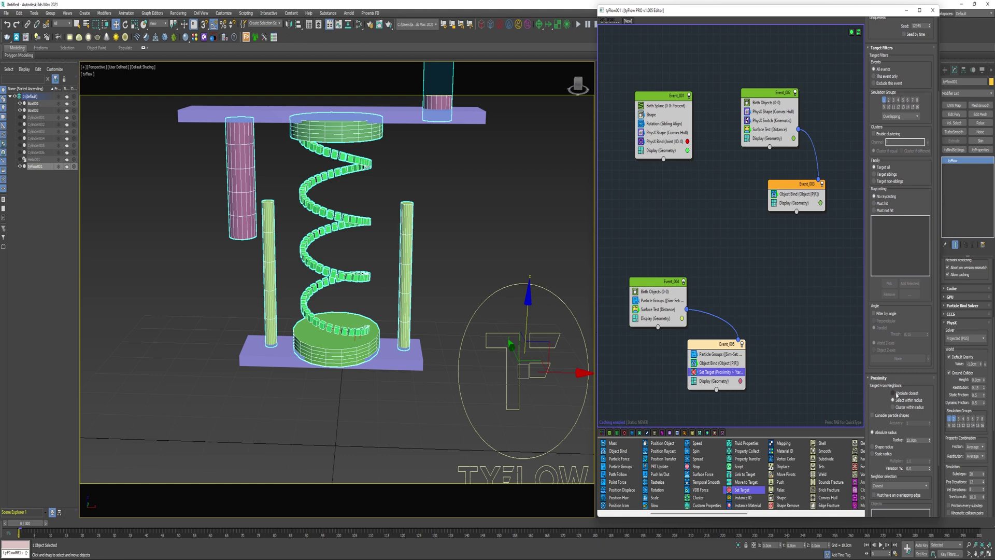
Add Display Data to Event_005 with Line to Target on the "target" channel, and turn off Event_004's geometry display
{"action": "scroll", "coordinate": [778, 446], "scroll_direction": "down", "scroll_amount": 4}
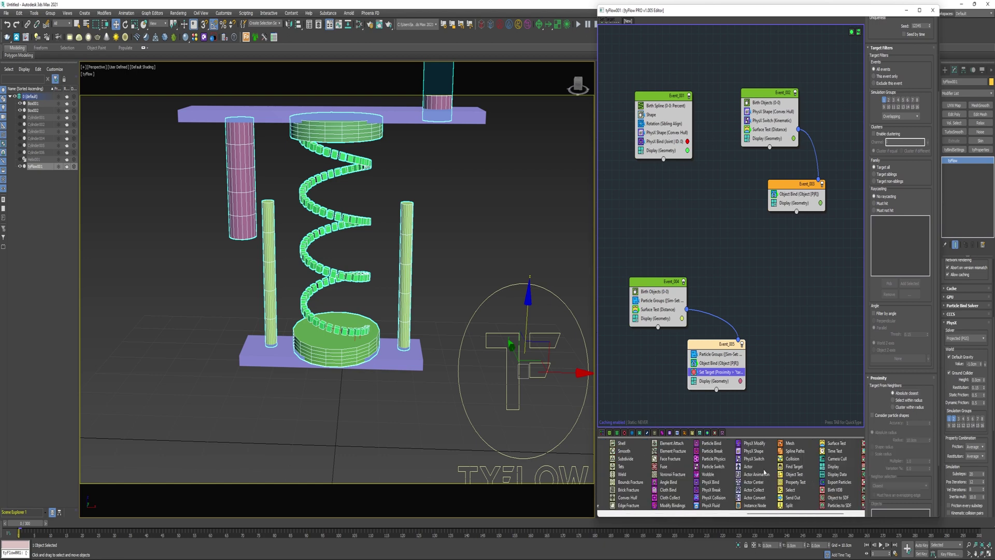
{"action": "left_click_drag", "start_coordinate": [778, 447], "coordinate": [714, 371]}
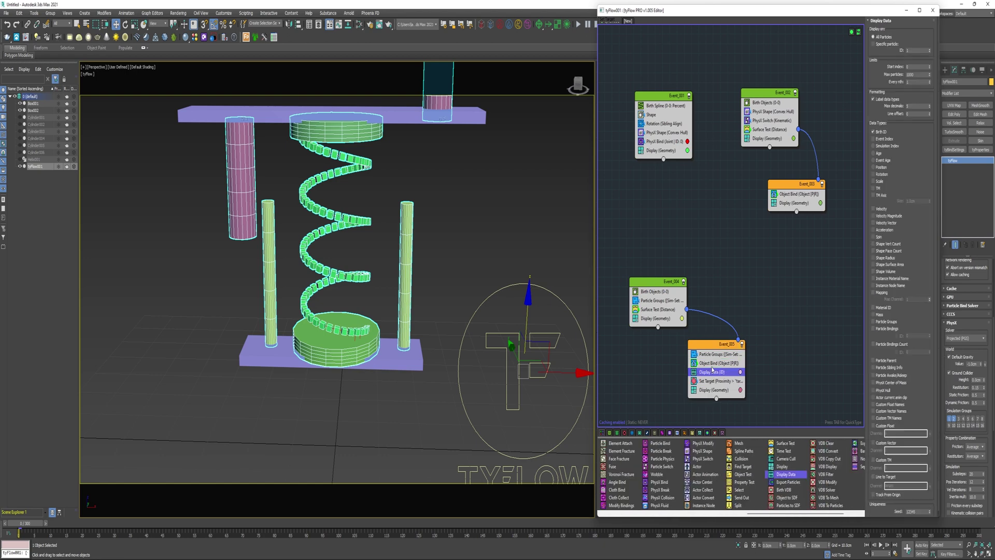
{"action": "left_click", "coordinate": [874, 476]}
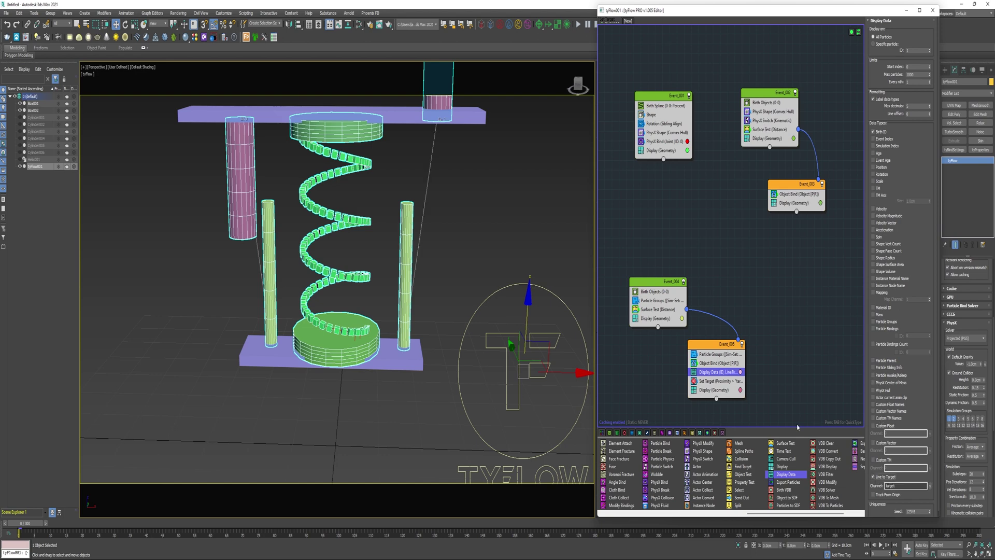
{"action": "left_click", "coordinate": [635, 318]}
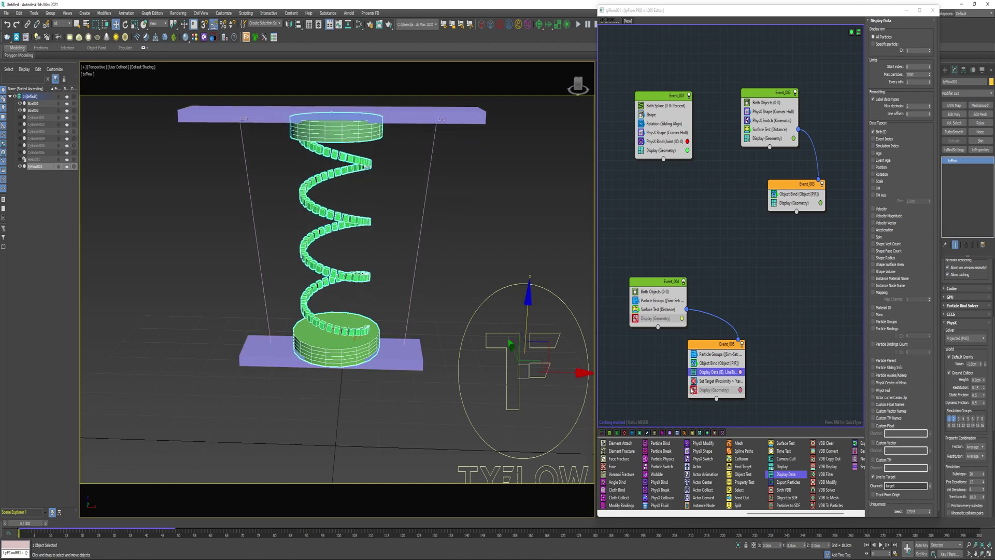
{"action": "left_click", "coordinate": [693, 390]}
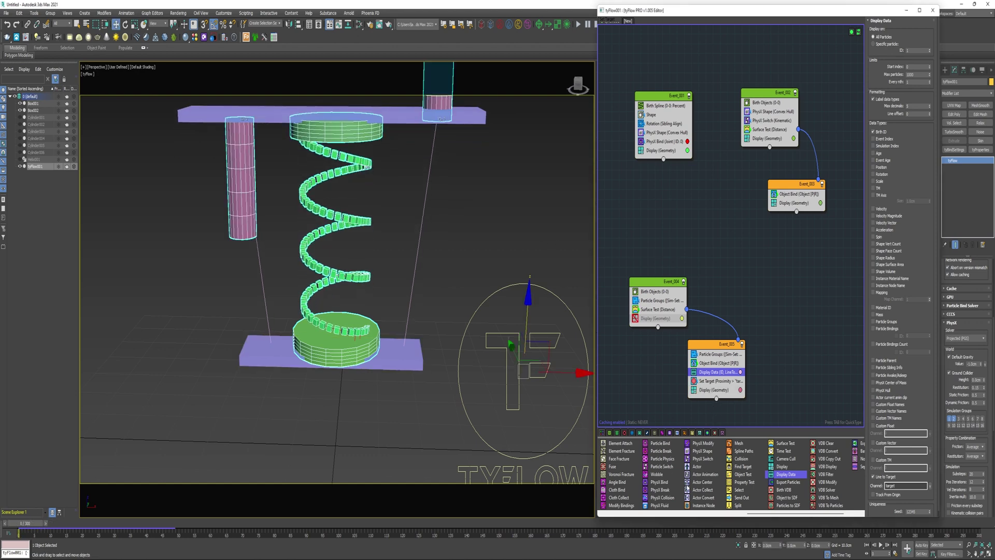
Add a Rotation operator to Event_005 with Target Align orientation driven by the "target" data channel, and preview the motion
{"action": "scroll", "coordinate": [700, 489], "scroll_direction": "up", "scroll_amount": 6}
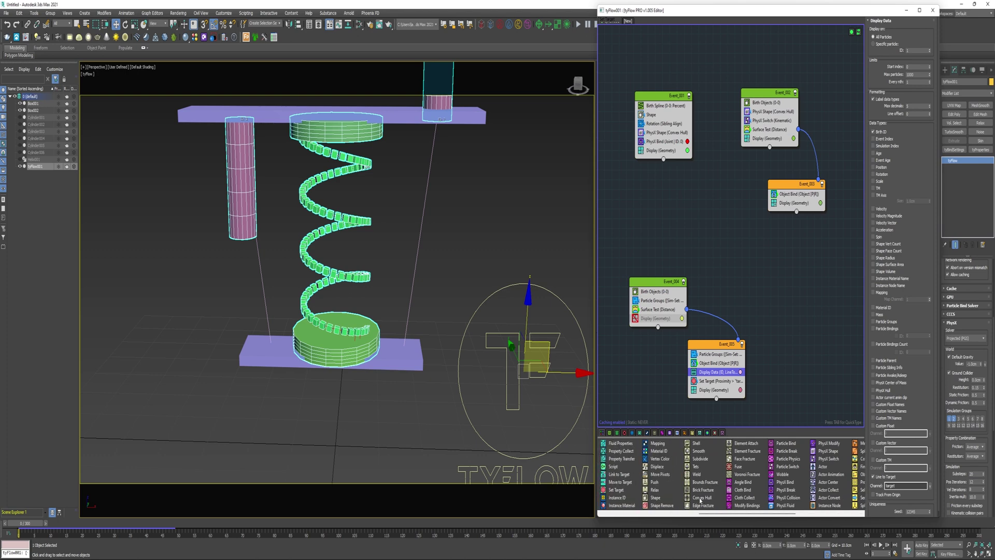
{"action": "left_click_drag", "start_coordinate": [658, 490], "coordinate": [714, 384]}
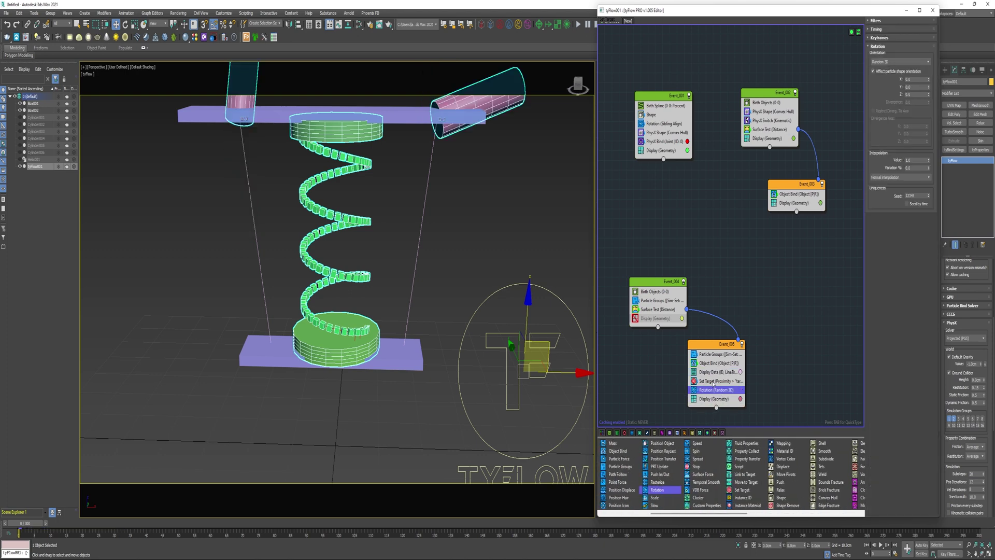
{"action": "left_click", "coordinate": [892, 62]}
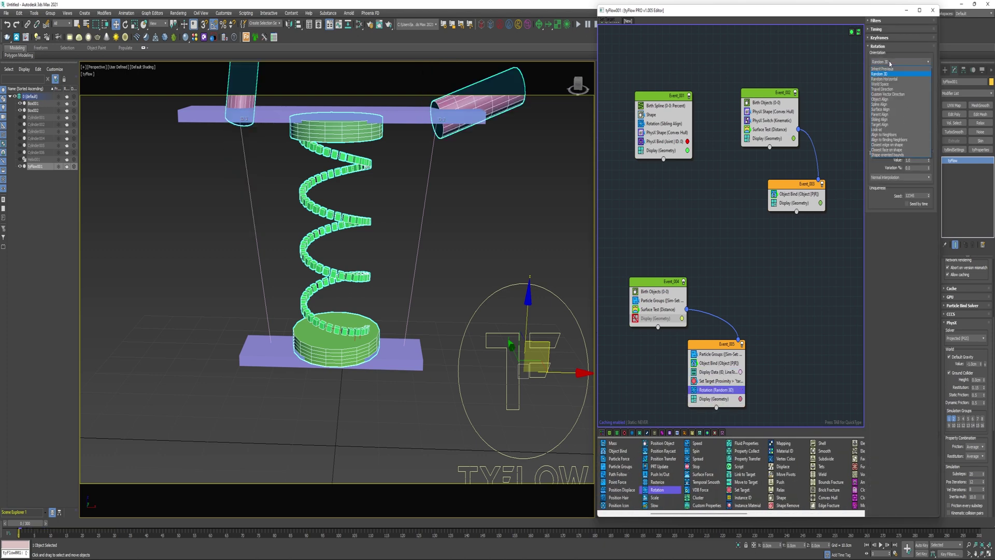
{"action": "left_click", "coordinate": [879, 125]}
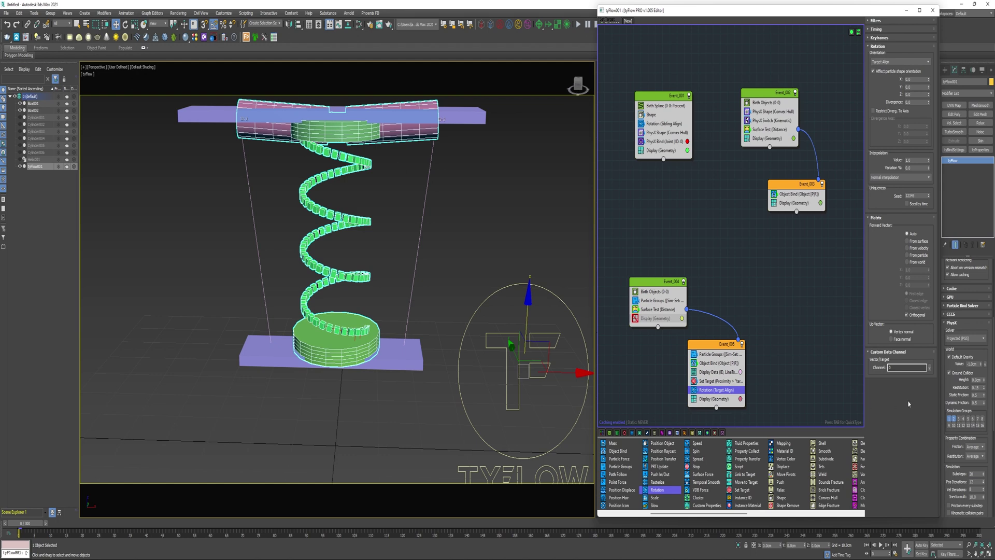
{"action": "left_click", "coordinate": [930, 368]}
{"action": "left_click", "coordinate": [945, 384]}
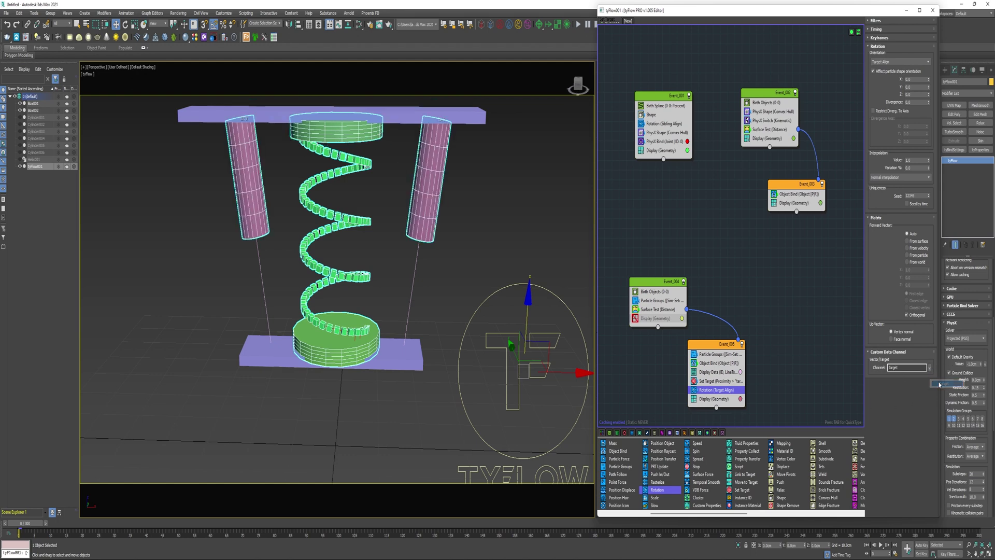
{"action": "left_click", "coordinate": [886, 31]}
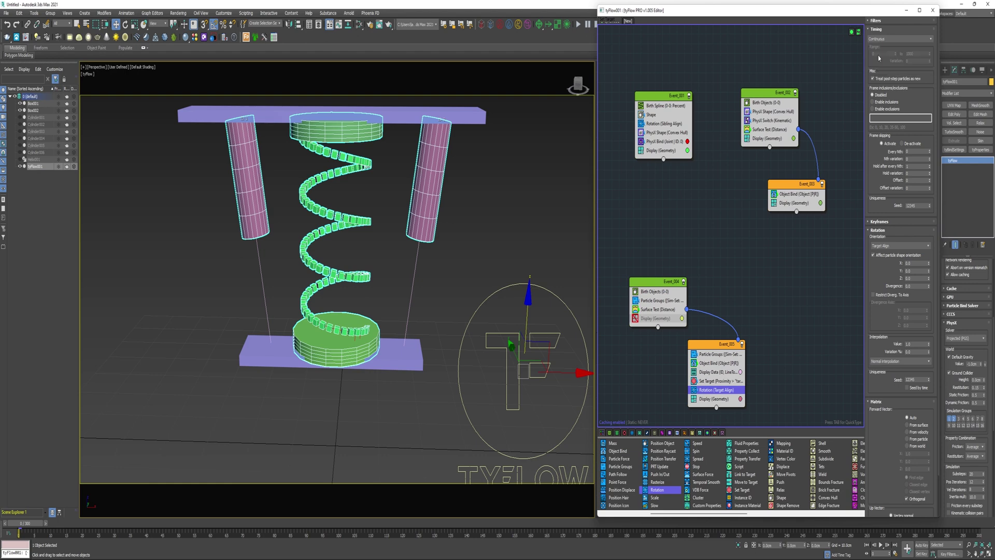
{"action": "mouse_move", "coordinate": [16, 523]}
{"action": "left_mouse_down"}
{"action": "mouse_move", "coordinate": [106, 535]}
{"action": "mouse_move", "coordinate": [12, 533]}
{"action": "left_mouse_up"}
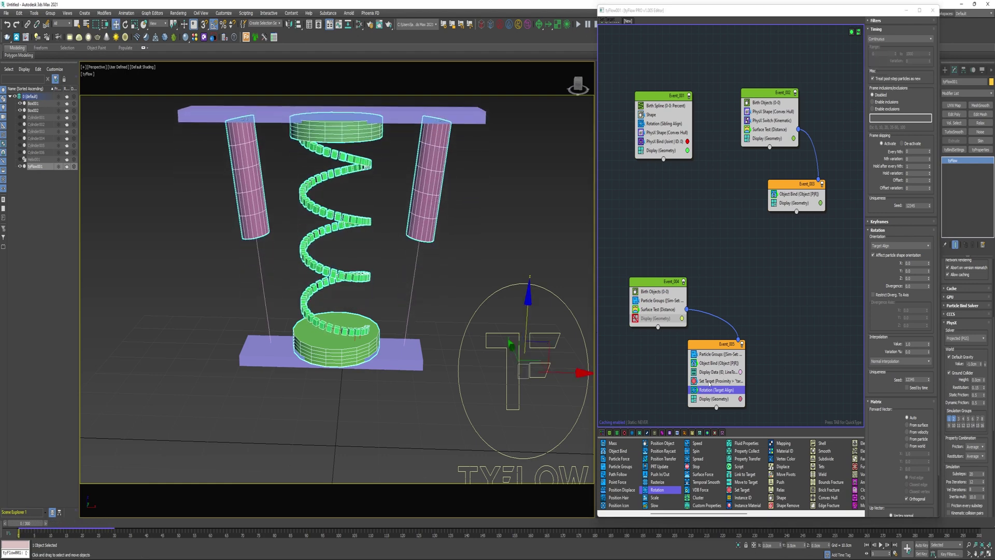
Copy Event_005's Set Target and Rotation operators into Event_004 and turn Event_004's geometry display back on
{"action": "left_click", "coordinate": [710, 384], "text": "ctrl"}
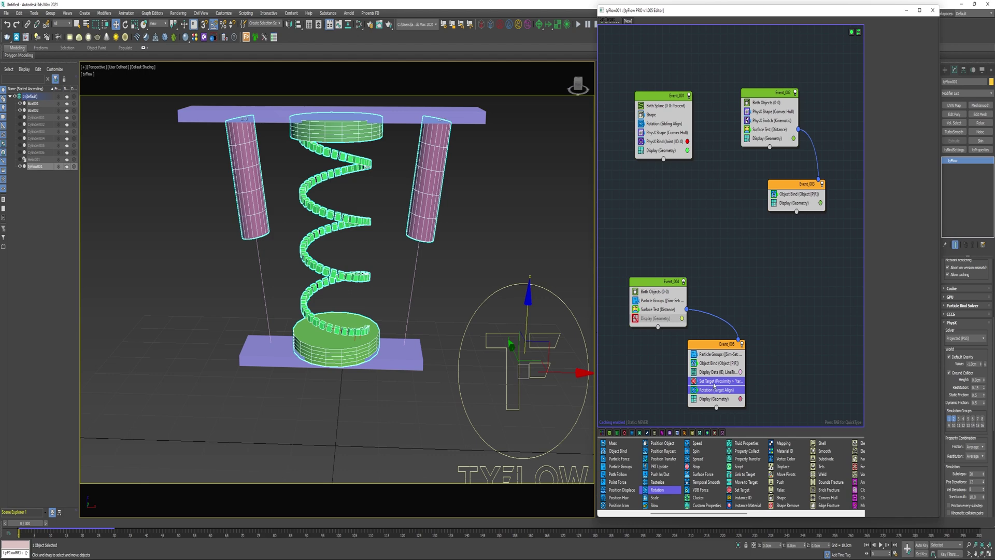
{"action": "left_click_drag", "start_coordinate": [714, 385], "coordinate": [653, 311]}
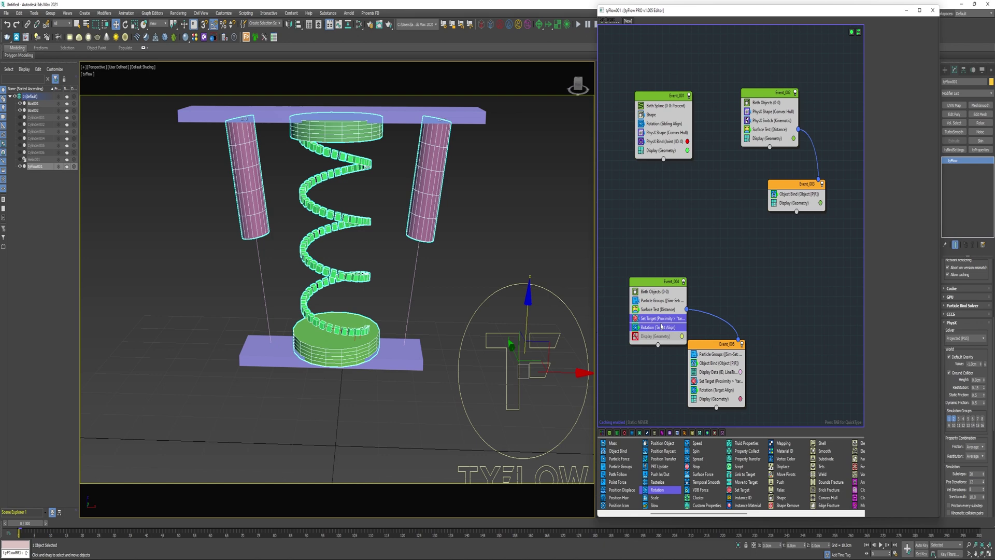
{"action": "left_click", "coordinate": [657, 319]}
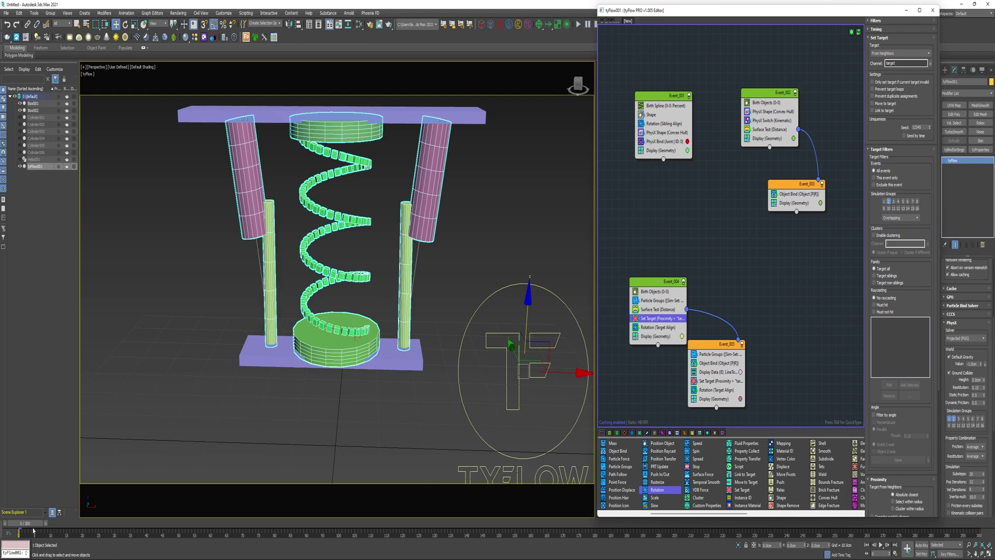
{"action": "left_click_drag", "start_coordinate": [31, 523], "coordinate": [7, 520]}
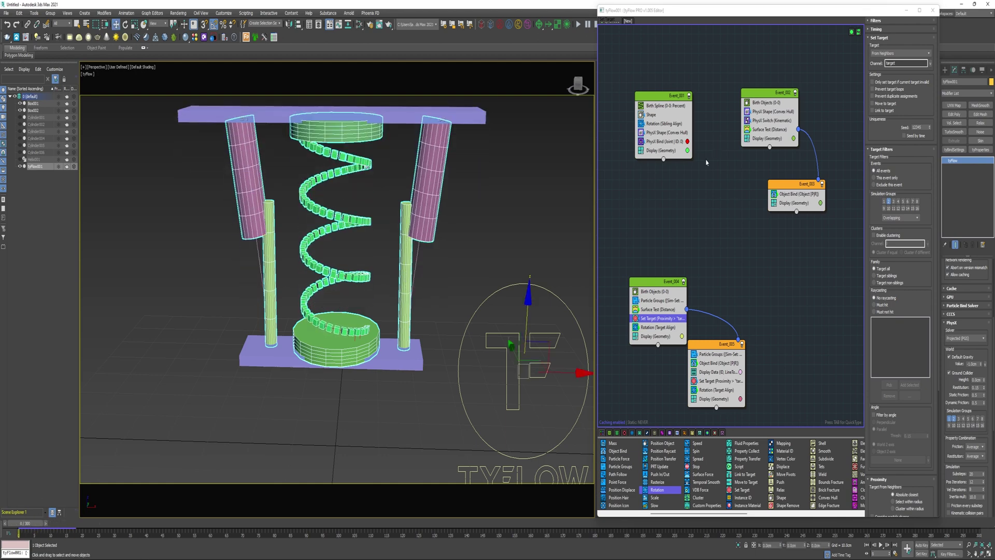
{"action": "left_click_drag", "start_coordinate": [702, 357], "coordinate": [710, 360]}
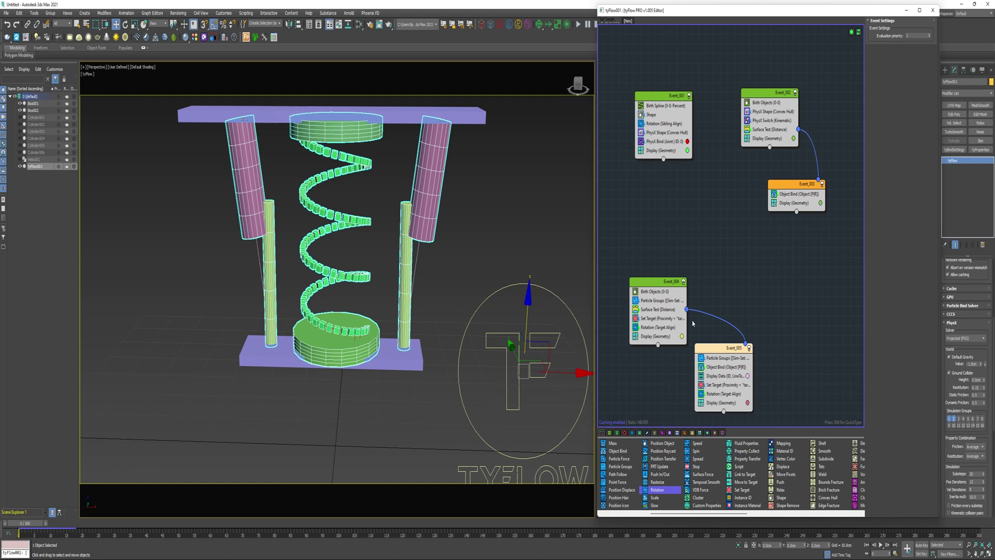
{"action": "left_click", "coordinate": [662, 283]}
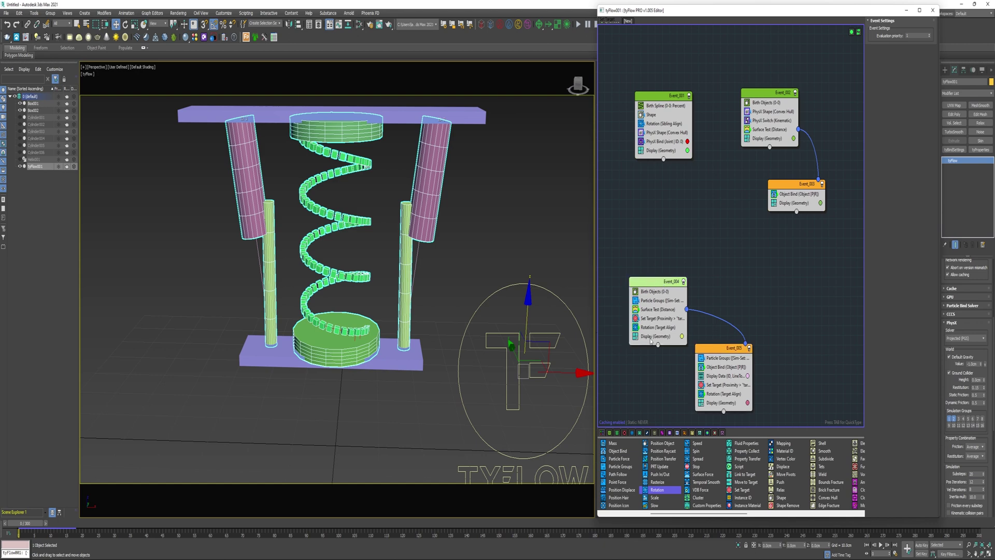
Try Continuous timing on Event_004's Set Target operator and preview the lower posts
{"action": "left_click", "coordinate": [650, 319]}
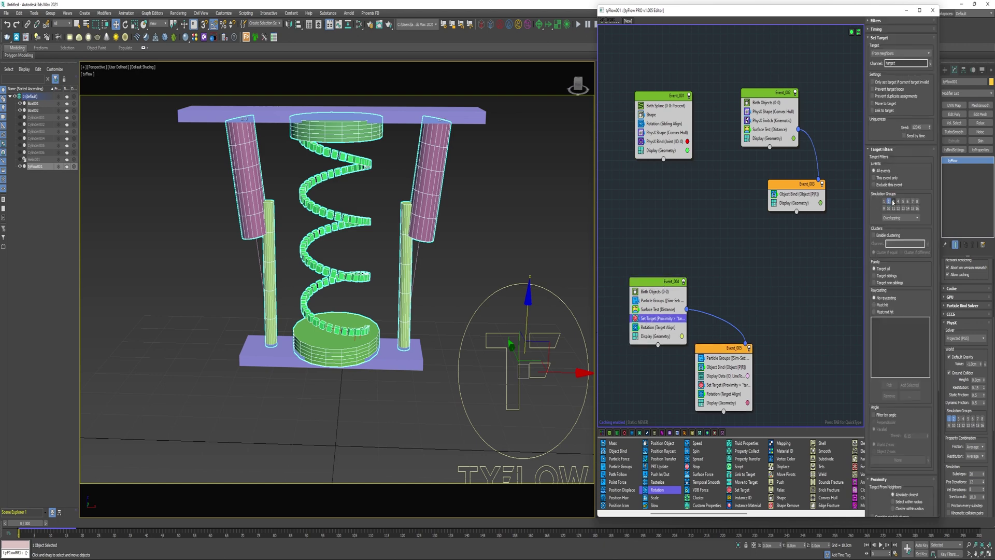
{"action": "left_click", "coordinate": [888, 202]}
{"action": "left_click", "coordinate": [879, 29]}
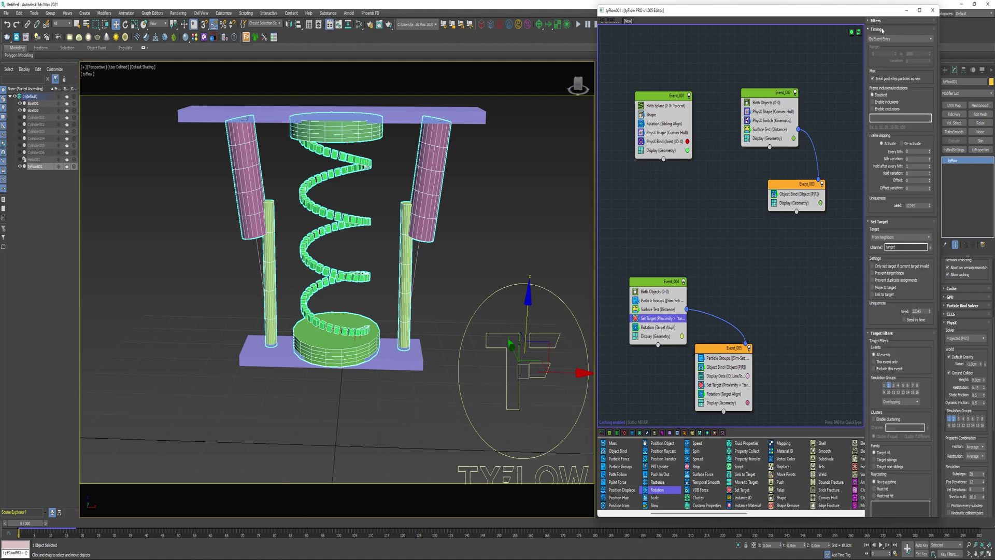
{"action": "left_click", "coordinate": [881, 39]}
{"action": "left_click", "coordinate": [880, 56]}
{"action": "mouse_move", "coordinate": [23, 527]}
{"action": "left_mouse_down"}
{"action": "mouse_move", "coordinate": [165, 529]}
{"action": "mouse_move", "coordinate": [19, 528]}
{"action": "left_mouse_up"}
{"action": "key", "text": "w"}
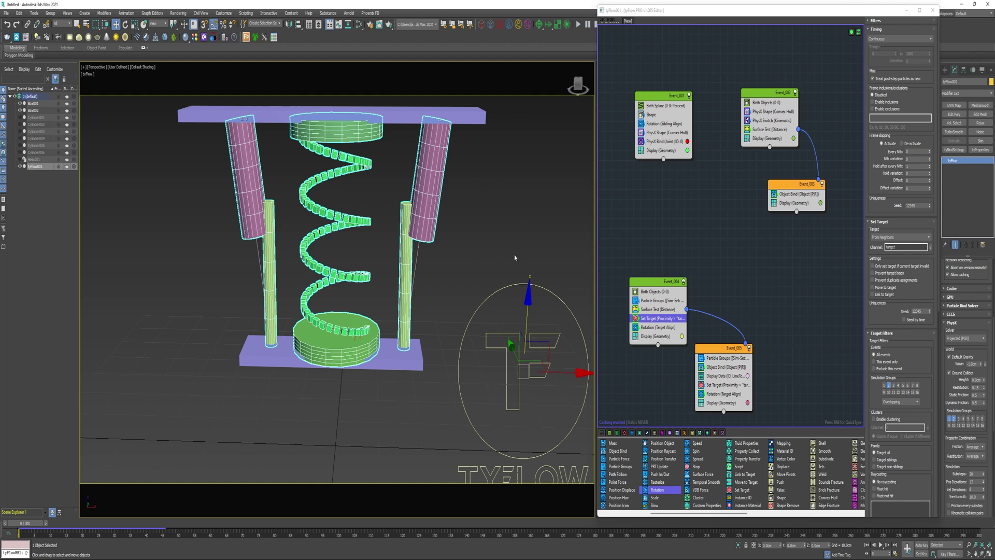
Set Event_004's Set Target timing to Event Age ending at 1, and start its Birth Objects at frame -1
{"action": "left_click", "coordinate": [888, 385]}
{"action": "scroll", "coordinate": [912, 420], "scroll_direction": "down", "scroll_amount": 8}
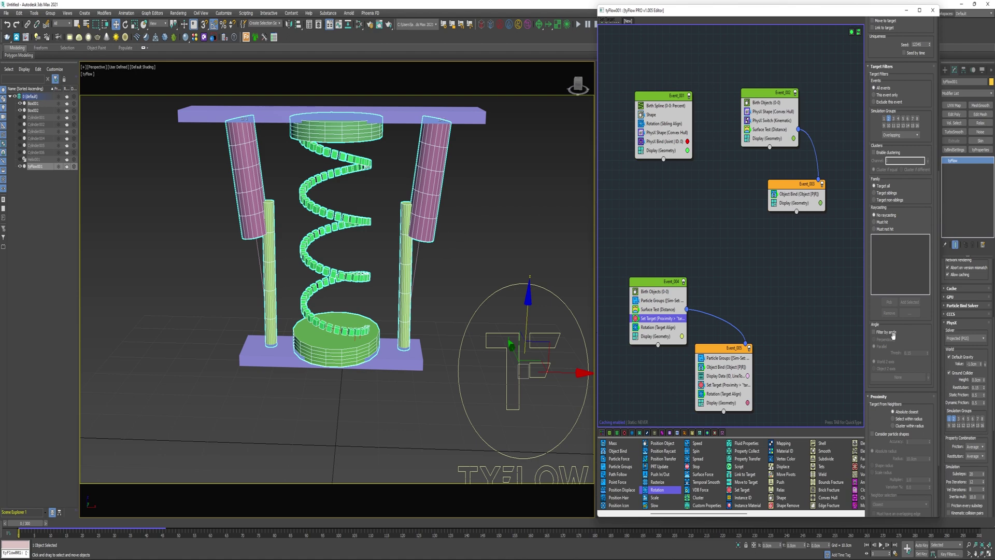
{"action": "scroll", "coordinate": [937, 350], "scroll_direction": "up", "scroll_amount": 6}
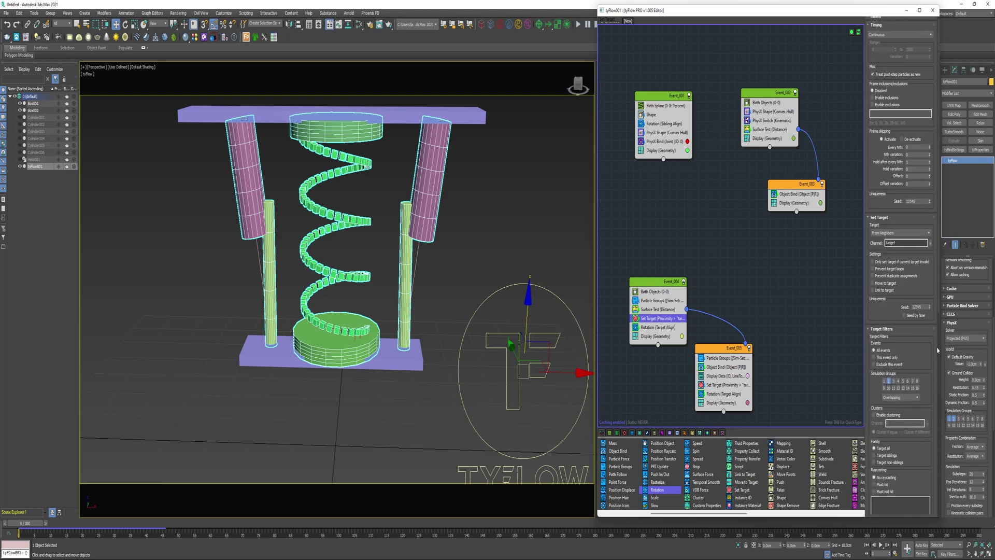
{"action": "left_click", "coordinate": [900, 38]}
{"action": "left_click", "coordinate": [880, 58]}
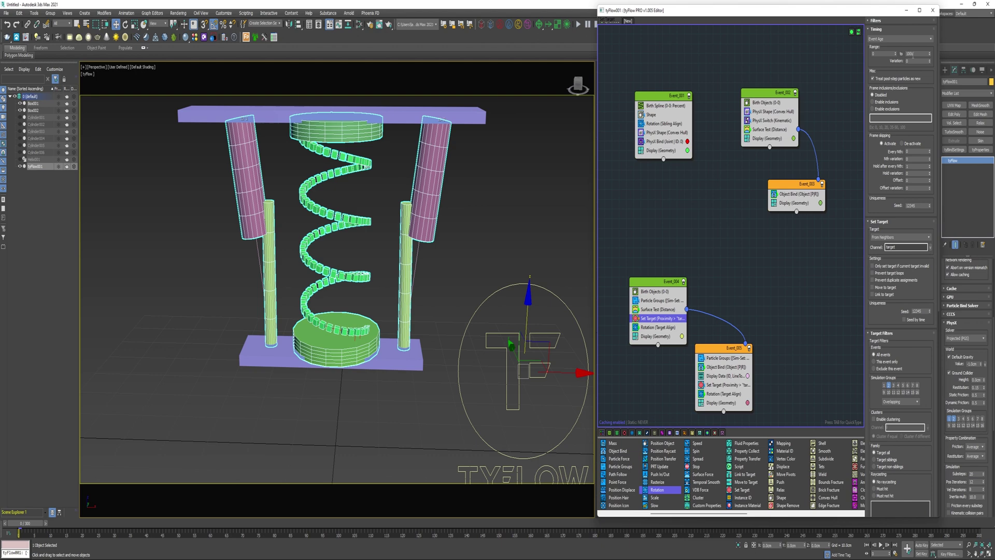
{"action": "left_click_drag", "start_coordinate": [916, 55], "coordinate": [895, 57]}
{"action": "type", "text": "1"}
{"action": "mouse_move", "coordinate": [26, 525]}
{"action": "left_mouse_down"}
{"action": "mouse_move", "coordinate": [51, 523]}
{"action": "mouse_move", "coordinate": [19, 524]}
{"action": "left_mouse_up"}
{"action": "key", "text": "w"}
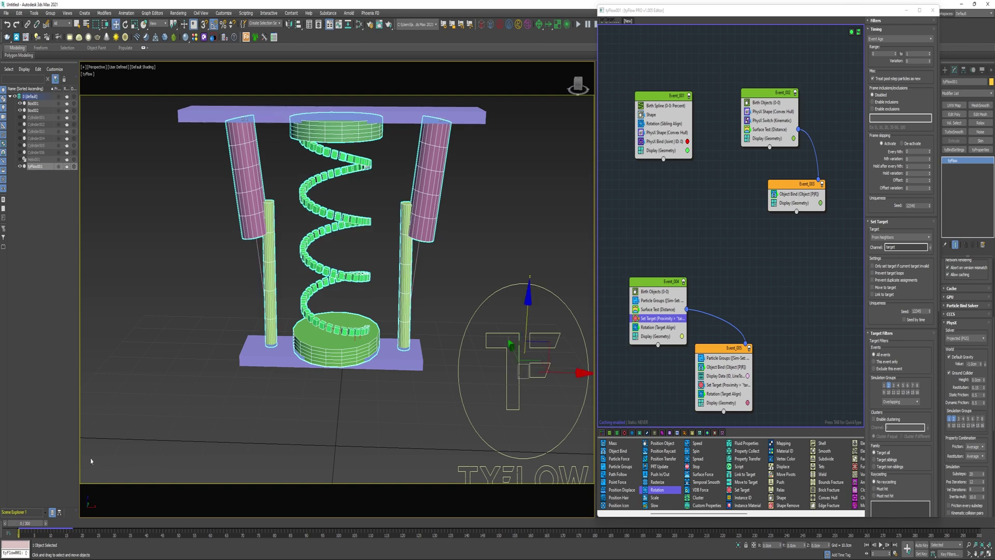
{"action": "left_click", "coordinate": [656, 293]}
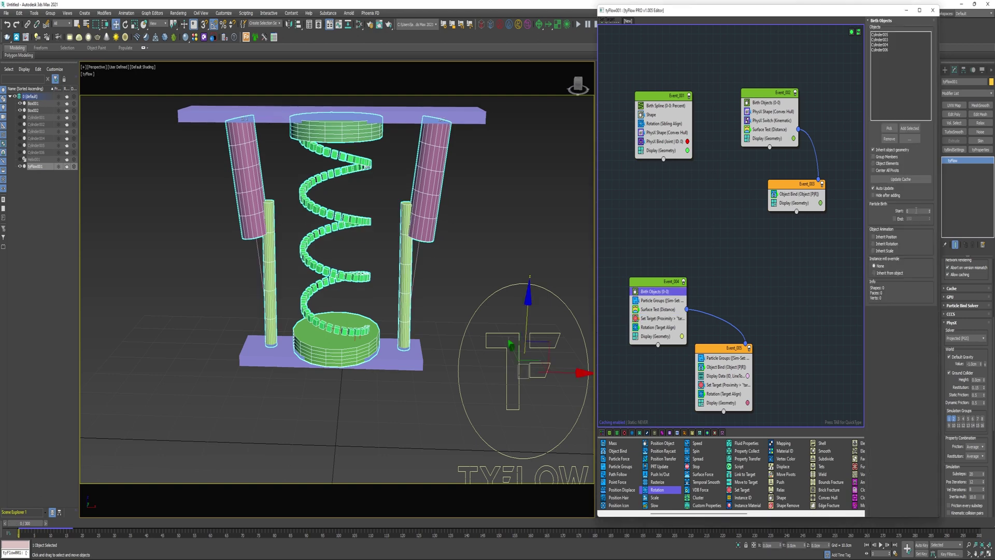
{"action": "left_click", "coordinate": [915, 210]}
Change the PhysX Bind type in Event_001 to Rigid (Glue)
{"action": "left_click", "coordinate": [666, 142]}
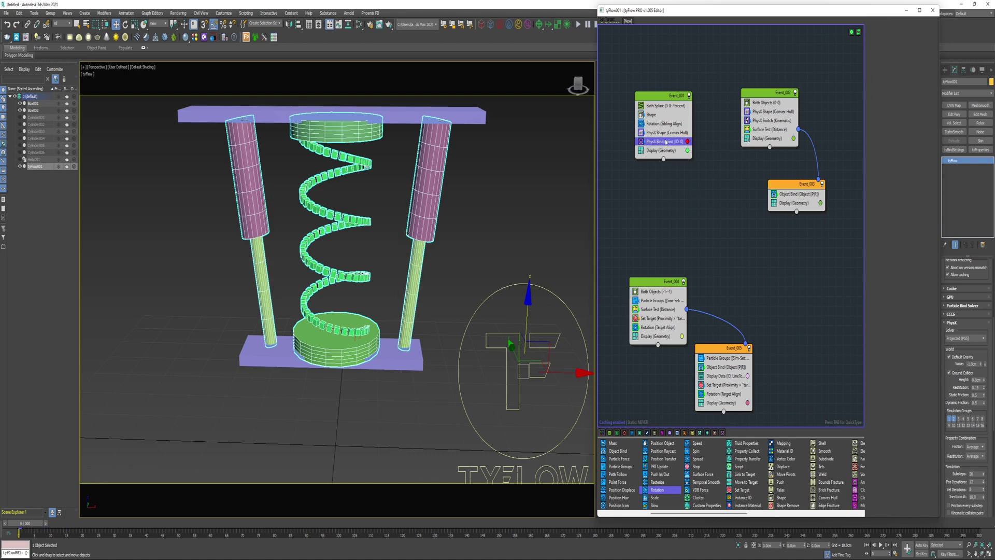
{"action": "left_click", "coordinate": [892, 54]}
{"action": "left_click", "coordinate": [886, 72]}
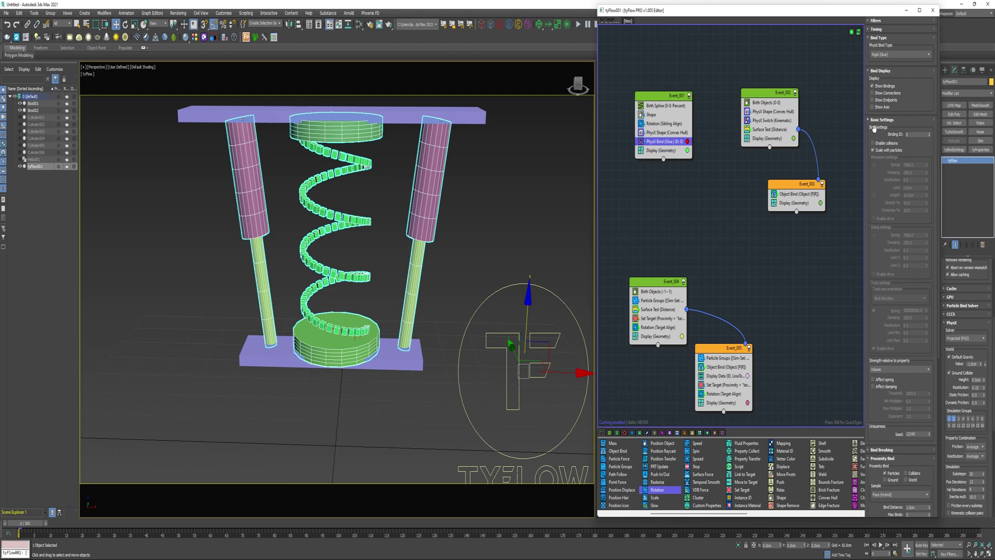
Add a Spline Paths operator to Event_001 in Siblings mode and create a new spline path object for it
{"action": "scroll", "coordinate": [747, 459], "scroll_direction": "down", "scroll_amount": 2}
{"action": "left_click_drag", "start_coordinate": [745, 451], "coordinate": [666, 153]}
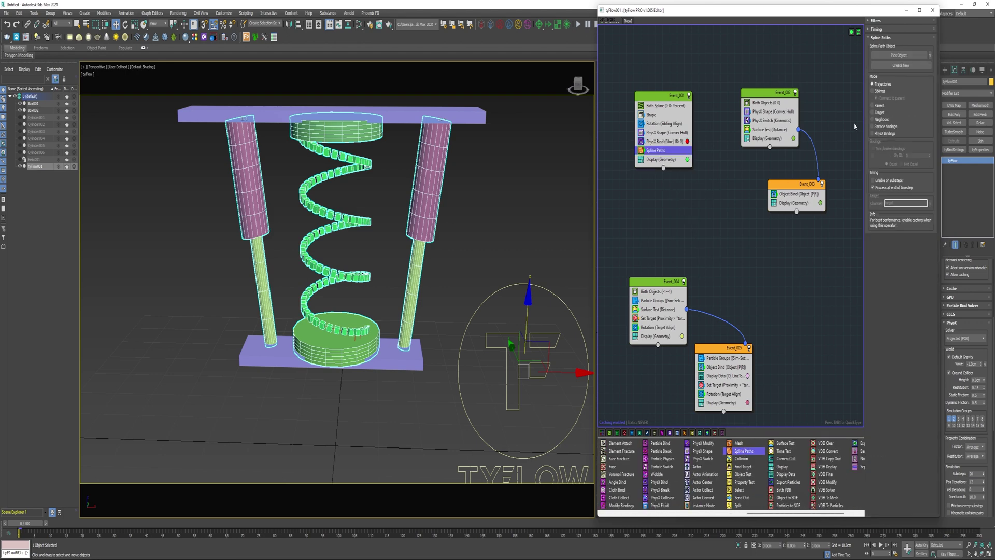
{"action": "left_click", "coordinate": [879, 91]}
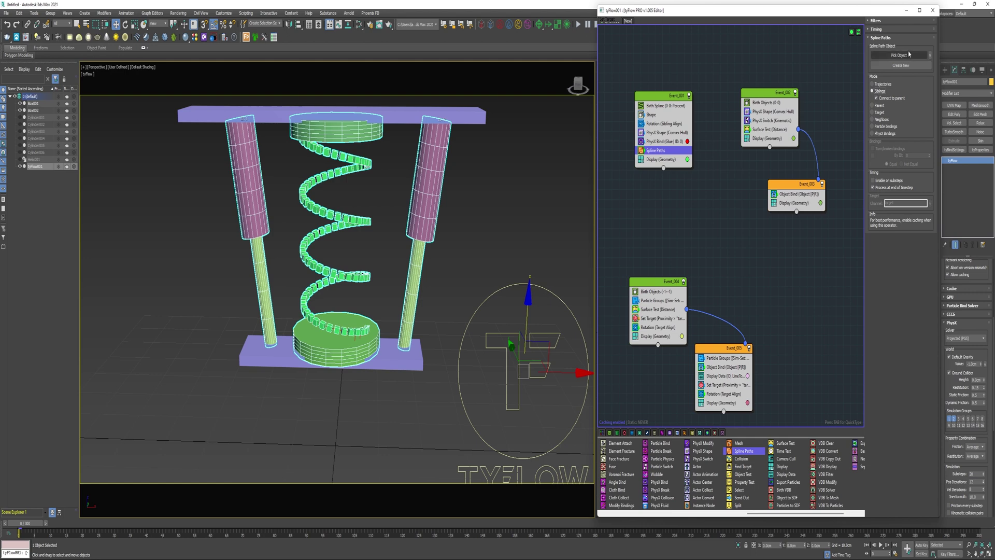
{"action": "left_click", "coordinate": [903, 66]}
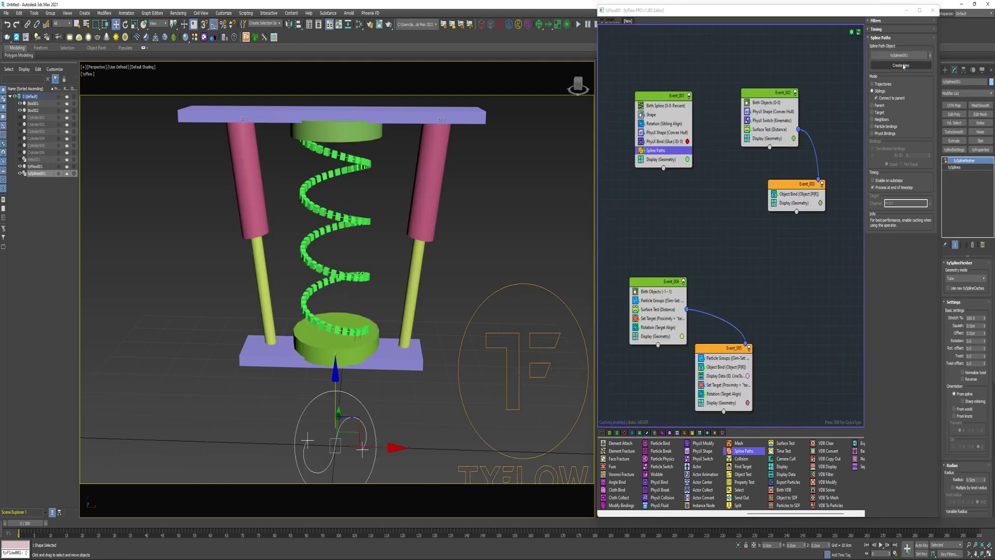
Set the tySplineMesher tube on the new spline object to radius 1 and 12 default sides
{"action": "left_click", "coordinate": [945, 160]}
{"action": "scroll", "coordinate": [948, 315], "scroll_direction": "down", "scroll_amount": 5}
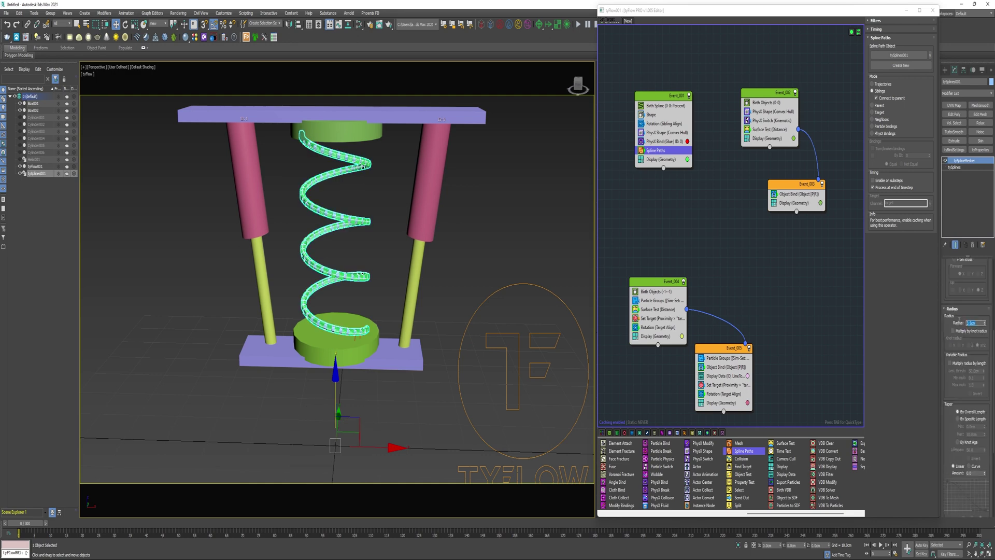
{"action": "type", "text": "1"}
{"action": "key", "text": "Return"}
{"action": "scroll", "coordinate": [946, 285], "scroll_direction": "down", "scroll_amount": 5}
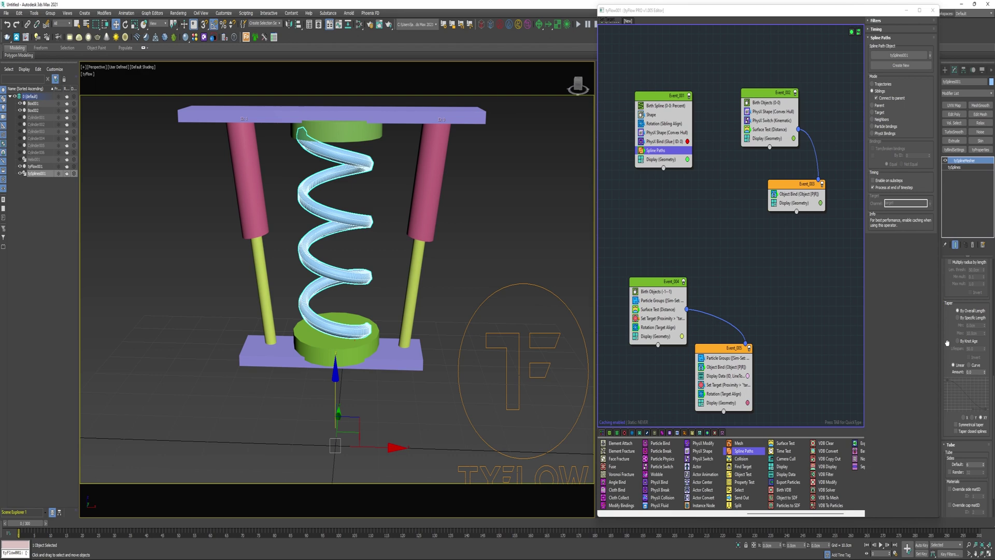
{"action": "left_click_drag", "start_coordinate": [976, 424], "coordinate": [959, 424]}
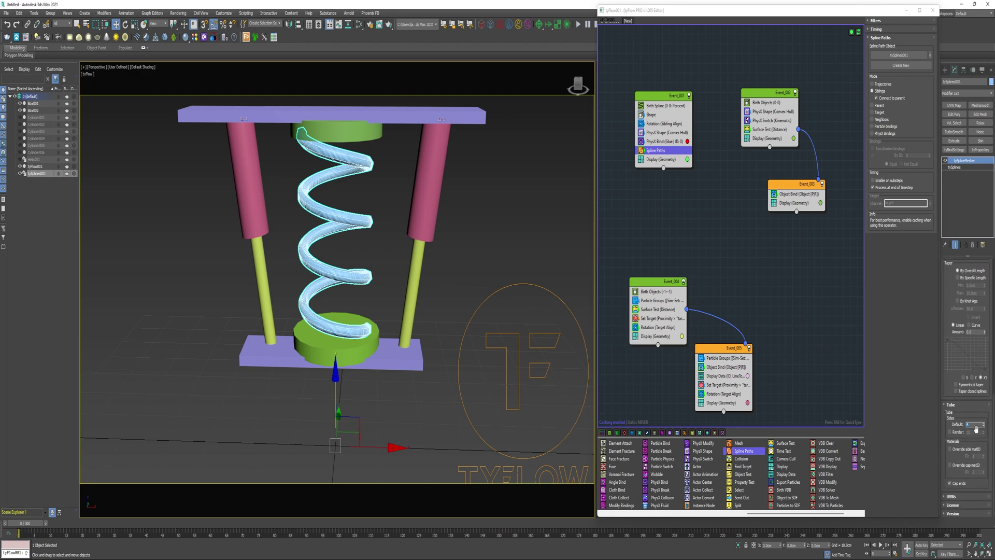
{"action": "type", "text": "12"}
{"action": "key", "text": "Return"}
Choose a finer fraction-of-a-frame time step for the tyFlow object, and deselect it
{"action": "left_click", "coordinate": [533, 333]}
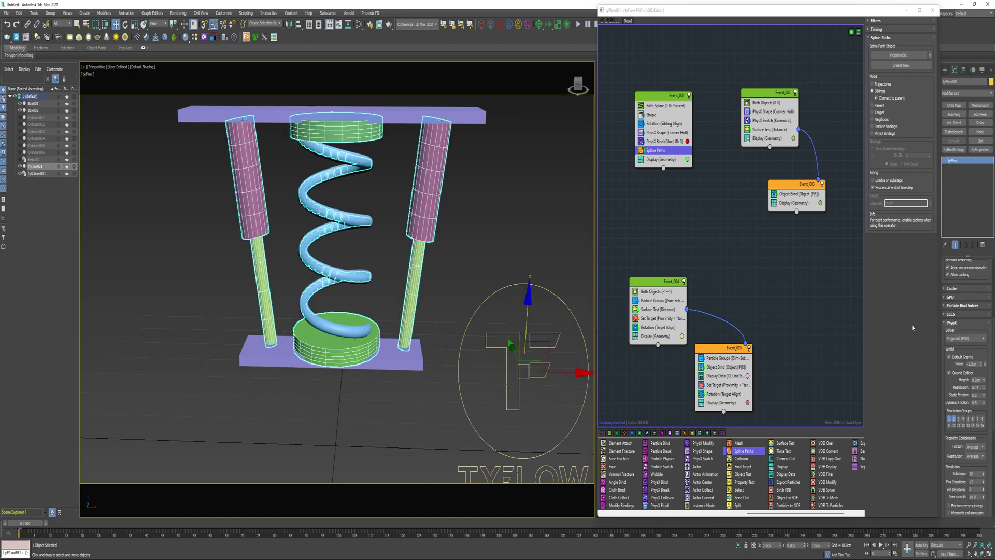
{"action": "left_click_drag", "start_coordinate": [949, 346], "coordinate": [947, 483]}
{"action": "left_click", "coordinate": [958, 364]}
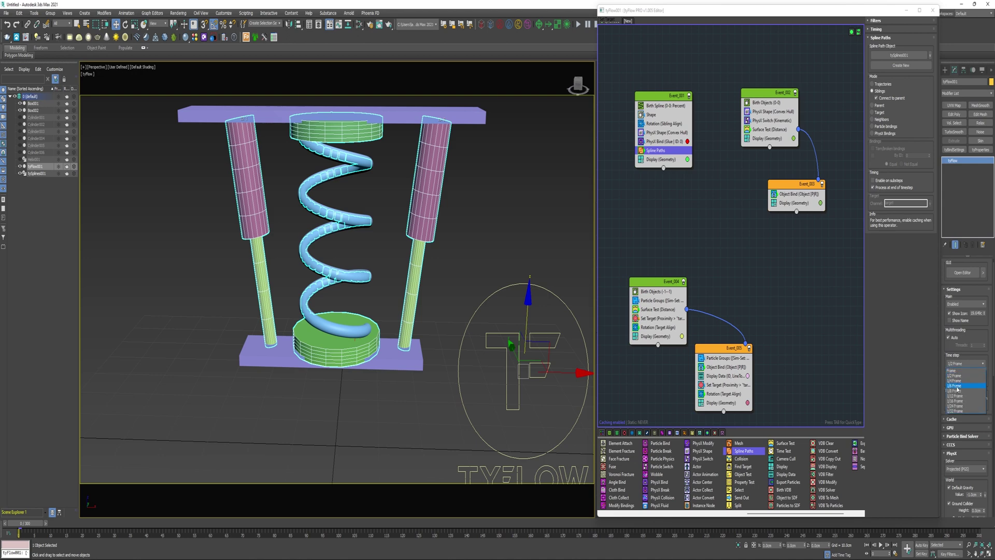
{"action": "left_click", "coordinate": [958, 386]}
{"action": "left_click", "coordinate": [551, 289]}
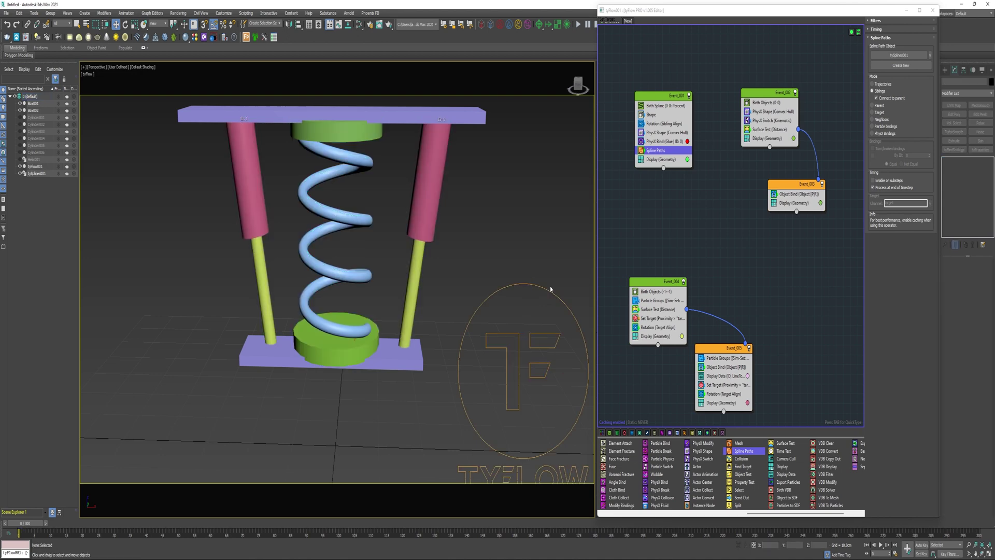